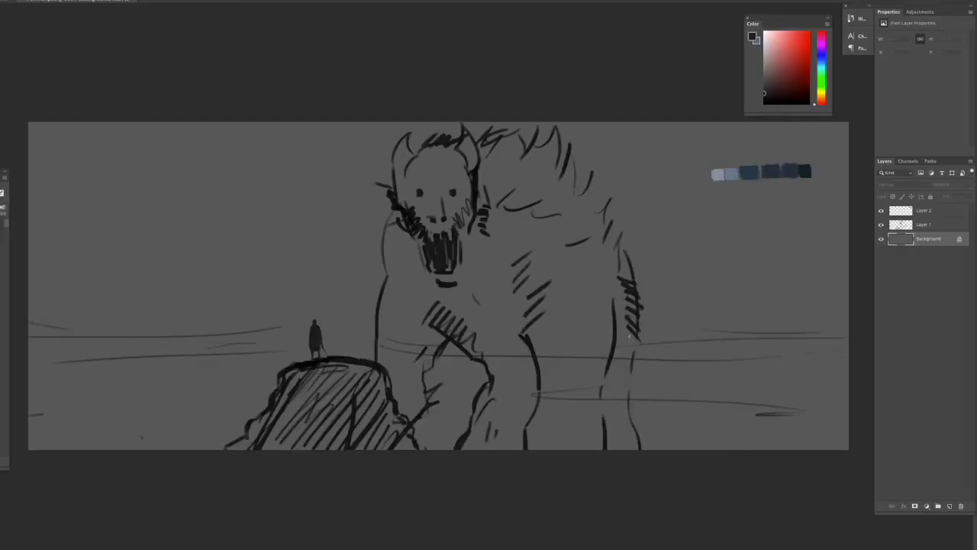
- Sketch faint horizon pines, move the new layer under the sketch, and start painting the rock blue-black
left_click(917, 224)
left_click_drag(691, 279, 694, 320)
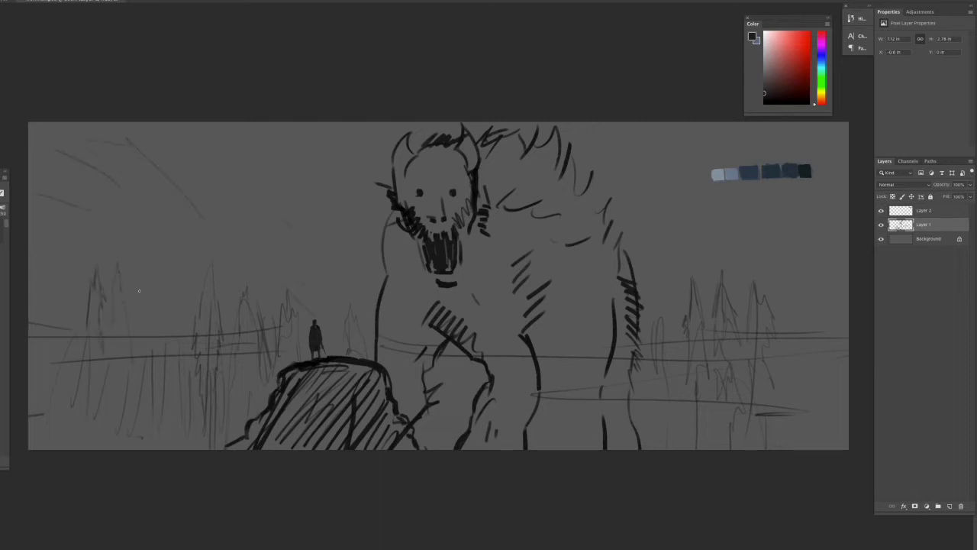
left_click_drag(922, 231, 922, 245)
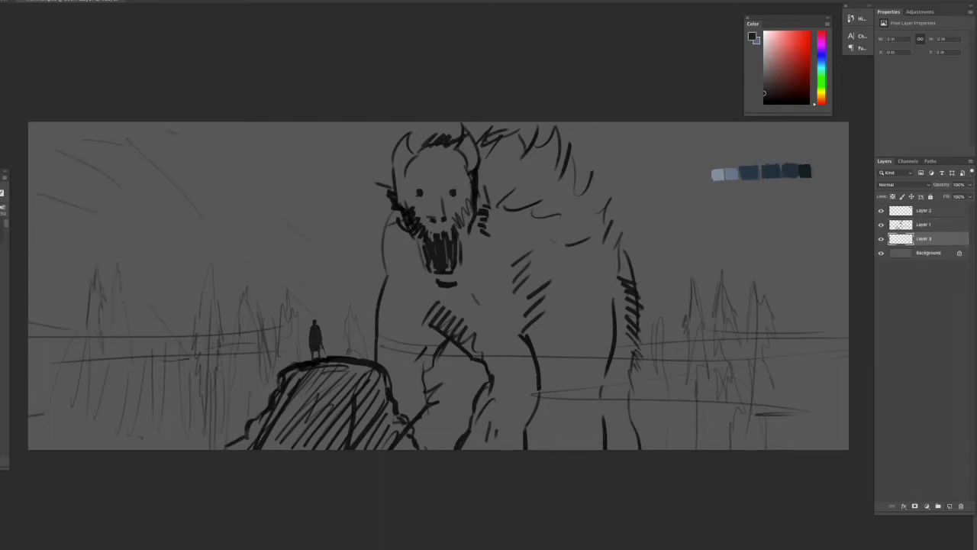
left_click(794, 174, "alt")
mouse_move(291, 374)
left_mouse_down()
mouse_move(326, 386)
mouse_move(339, 414)
mouse_move(260, 450)
left_mouse_up()
- Finish filling the rock silhouette and add a new empty layer for the mist
mouse_move(306, 397)
left_mouse_down()
mouse_move(322, 425)
mouse_move(388, 479)
left_mouse_up()
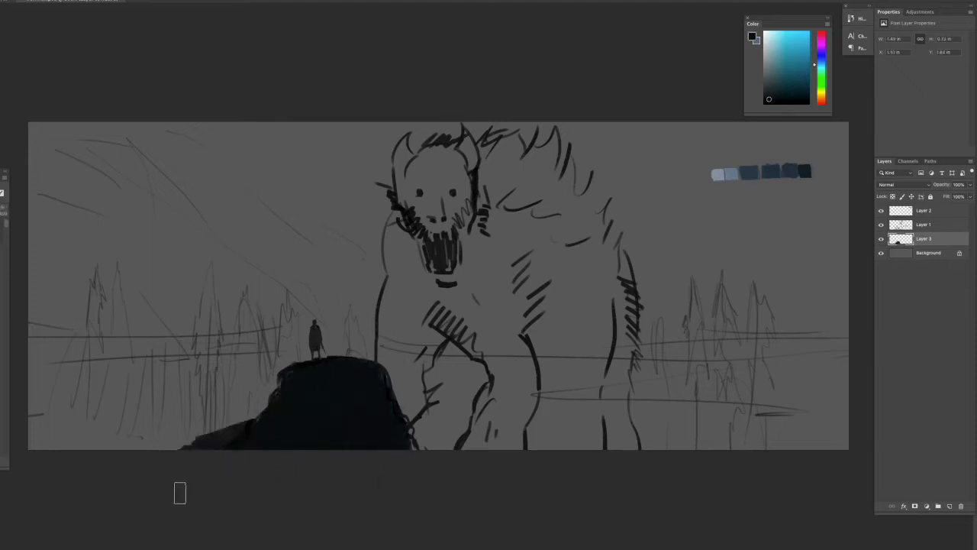
left_click(917, 253)
key("ctrl+shift+alt+n")
- Brush a pale-blue mist band across the lower canvas, from edge to edge
left_click(718, 175, "alt")
mouse_move(687, 397)
left_mouse_down()
mouse_move(412, 436)
mouse_move(527, 453)
mouse_move(694, 421)
left_mouse_up()
left_click_drag(626, 328, 840, 366)
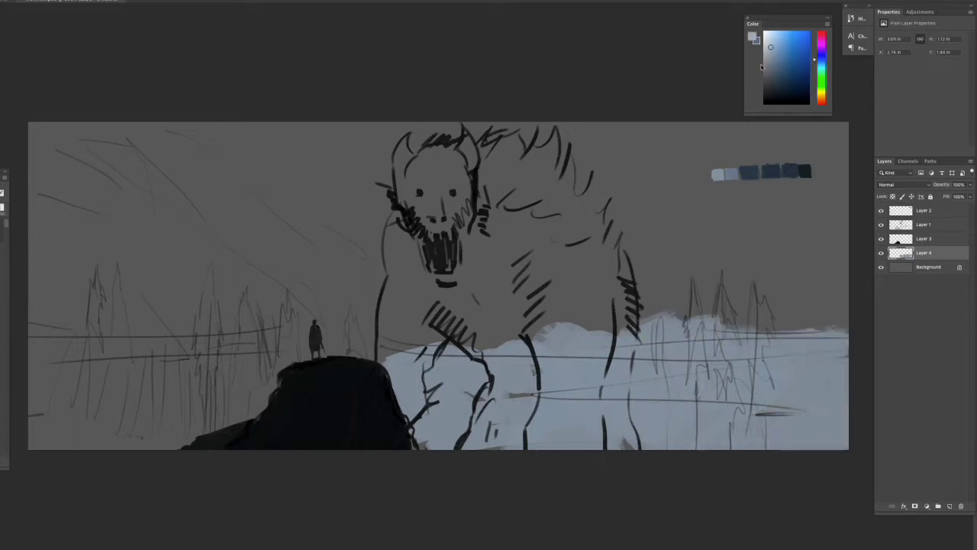
left_click_drag(596, 343, 398, 420)
mouse_move(413, 359)
left_mouse_down()
mouse_move(239, 358)
mouse_move(46, 397)
left_mouse_up()
left_click_drag(336, 343, 832, 314)
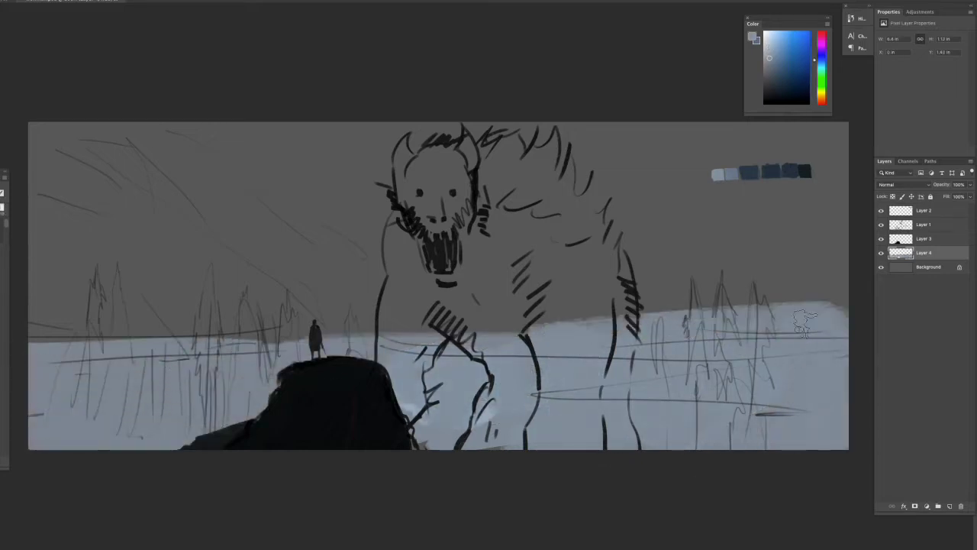
left_click_drag(535, 328, 38, 336)
mouse_move(46, 381)
left_mouse_down()
mouse_move(548, 336)
mouse_move(404, 435)
left_mouse_up()
mouse_move(596, 435)
left_mouse_down()
mouse_move(336, 359)
mouse_move(38, 382)
left_mouse_up()
mouse_move(46, 320)
left_mouse_down()
mouse_move(342, 313)
mouse_move(802, 397)
left_mouse_up()
- Cover the grey sky with dark blue-grey stormy clouds
left_click(781, 171, "alt")
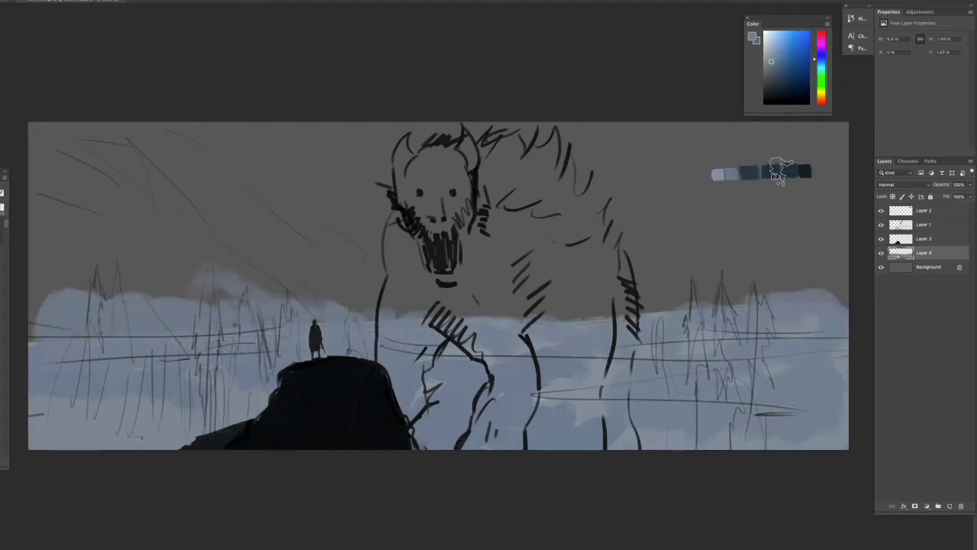
mouse_move(615, 153)
left_mouse_down()
mouse_move(794, 147)
mouse_move(720, 266)
left_mouse_up()
left_click_drag(581, 153, 206, 168)
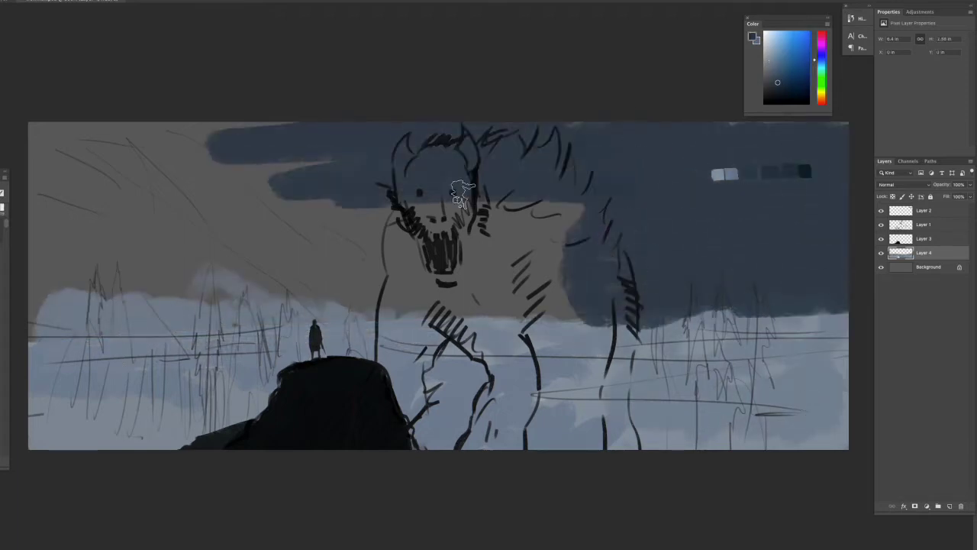
left_click_drag(306, 229, 641, 321)
mouse_move(382, 305)
left_mouse_down()
mouse_move(19, 206)
mouse_move(114, 321)
left_mouse_up()
left_click_drag(840, 321, 343, 319)
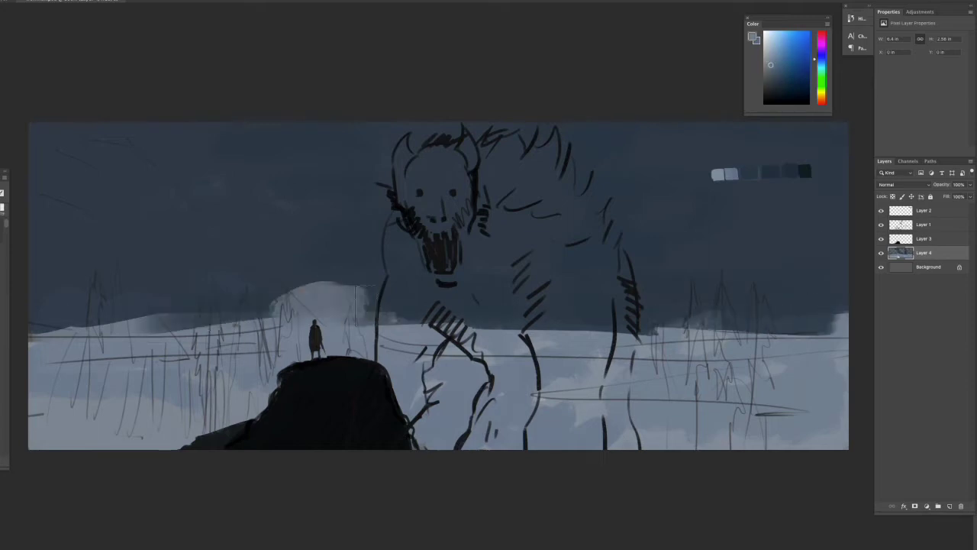
- Shape a light cloud band along the horizon with darker upper strokes, then hide the sketch
mouse_move(99, 309)
left_mouse_down()
mouse_move(367, 301)
mouse_move(840, 321)
left_mouse_up()
left_click_drag(798, 170, 30, 153)
left_click_drag(252, 183, 30, 245)
left_click_drag(832, 214, 641, 321)
left_click_drag(840, 321, 451, 306)
mouse_move(382, 305)
left_mouse_down()
mouse_move(86, 327)
mouse_move(44, 263)
mouse_move(176, 329)
left_mouse_up()
left_click_drag(137, 366, 107, 435)
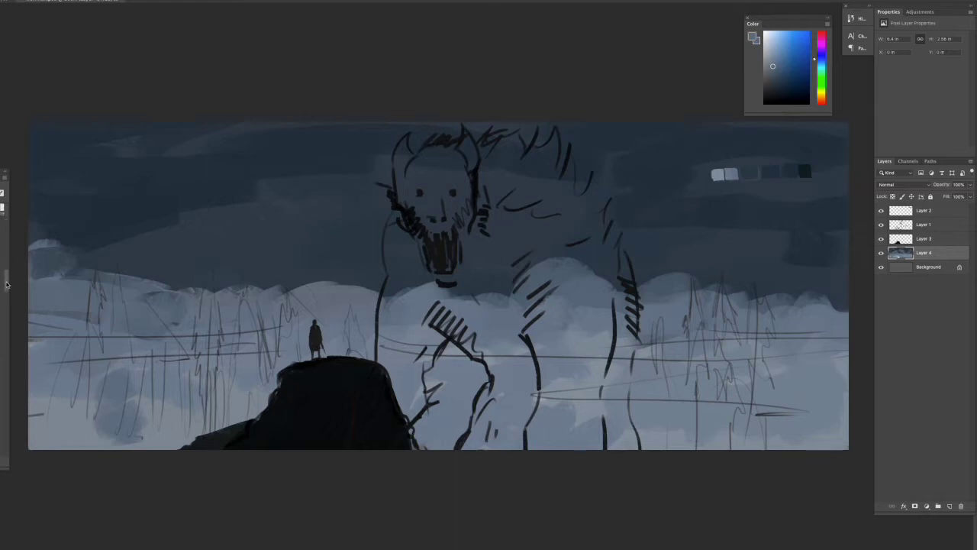
mouse_move(481, 347)
left_mouse_down()
mouse_move(572, 275)
mouse_move(734, 305)
mouse_move(549, 393)
mouse_move(436, 283)
mouse_move(768, 317)
mouse_move(59, 243)
mouse_move(67, 157)
left_mouse_up()
key("ctrl+comma")
- Darken the top edge of the cloud band and add a layer clipped to the rock
left_click_drag(833, 271, 657, 302)
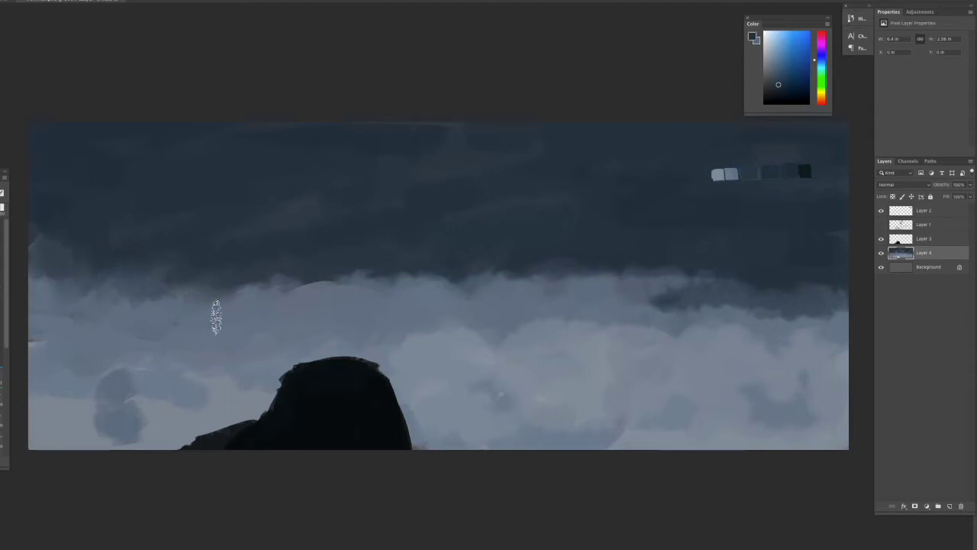
left_click_drag(568, 276, 654, 277)
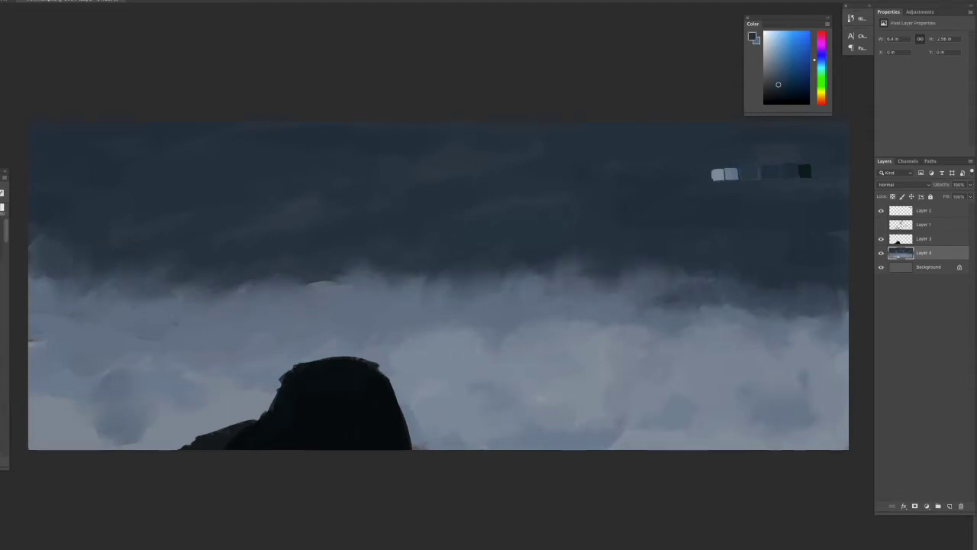
left_click(924, 238)
key("ctrl+shift+n")
left_click(901, 253, "ctrl")
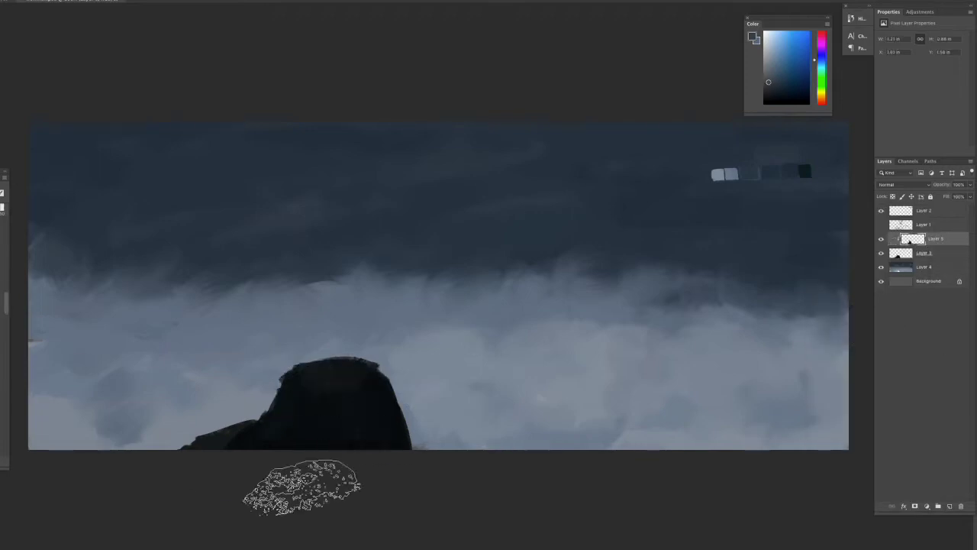
- Shade the rock with lighter upper-left tones and sampled near-black on its sides and edges
left_click_drag(327, 382, 240, 464)
key("bracketleft")
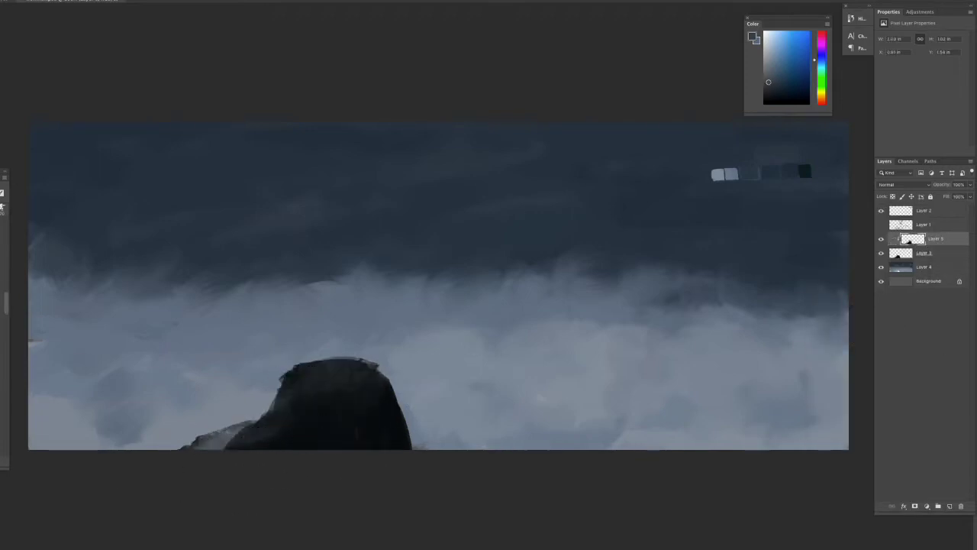
left_click(245, 436, "alt")
left_click_drag(273, 426, 227, 434)
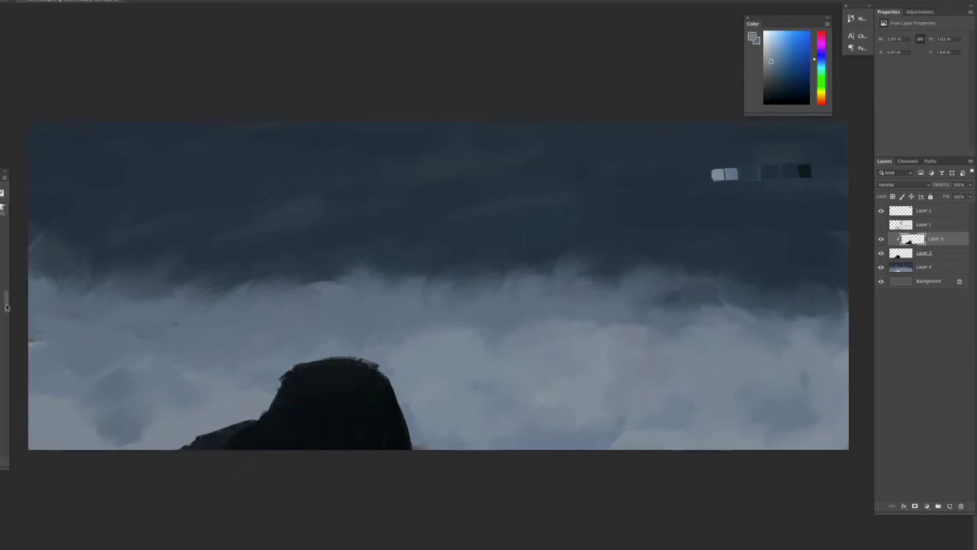
left_click(244, 436, "alt")
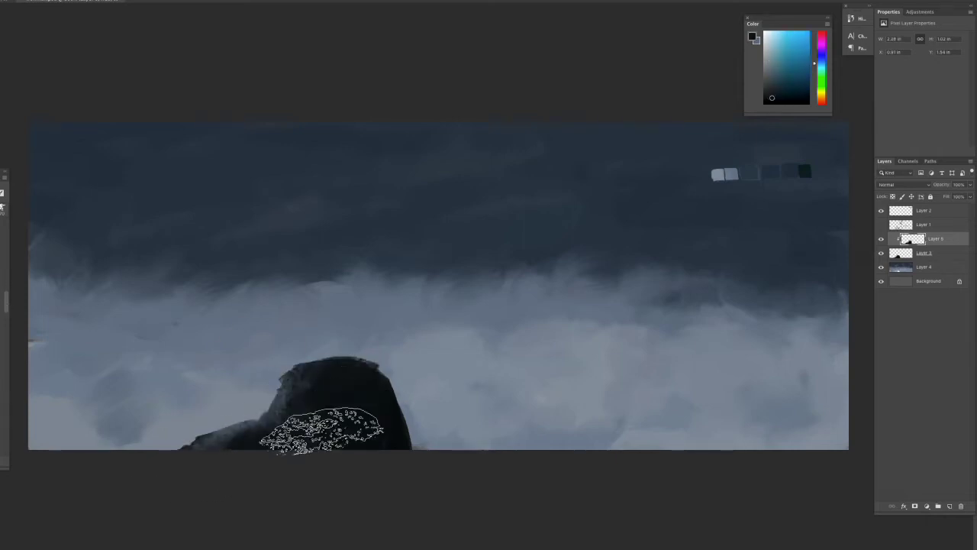
left_click(331, 382, "alt")
left_click_drag(415, 372, 364, 447)
left_click(364, 447, "alt")
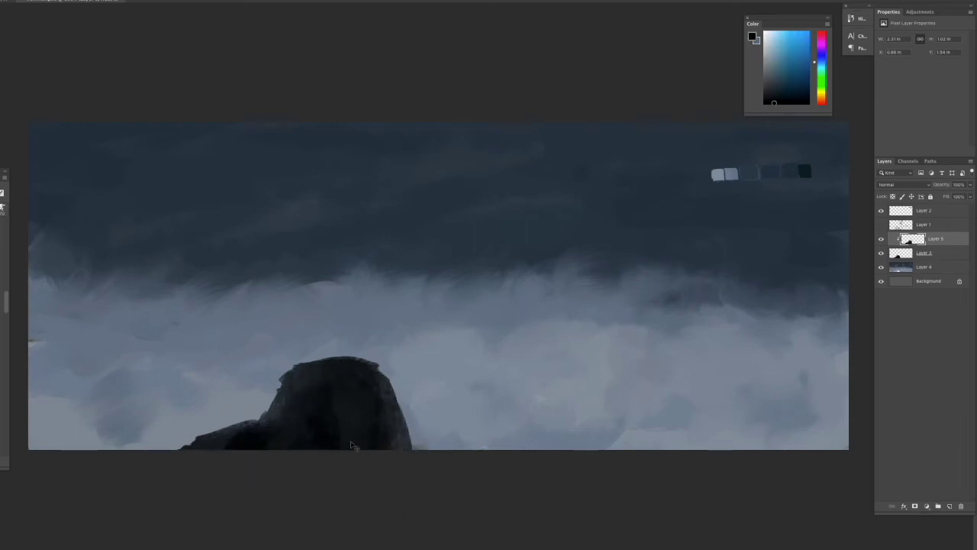
left_click_drag(389, 454, 339, 404)
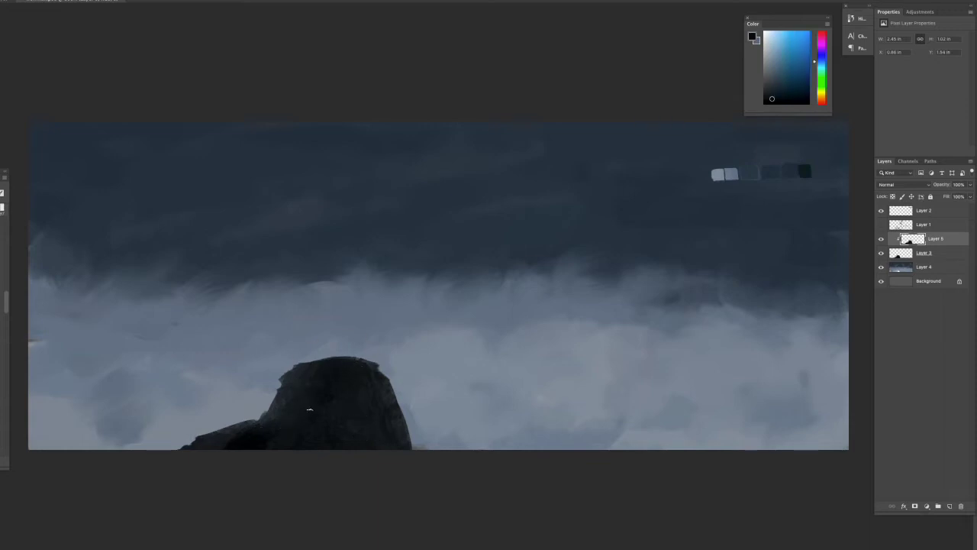
key("bracketright")
key("bracketright")
key("bracketright")
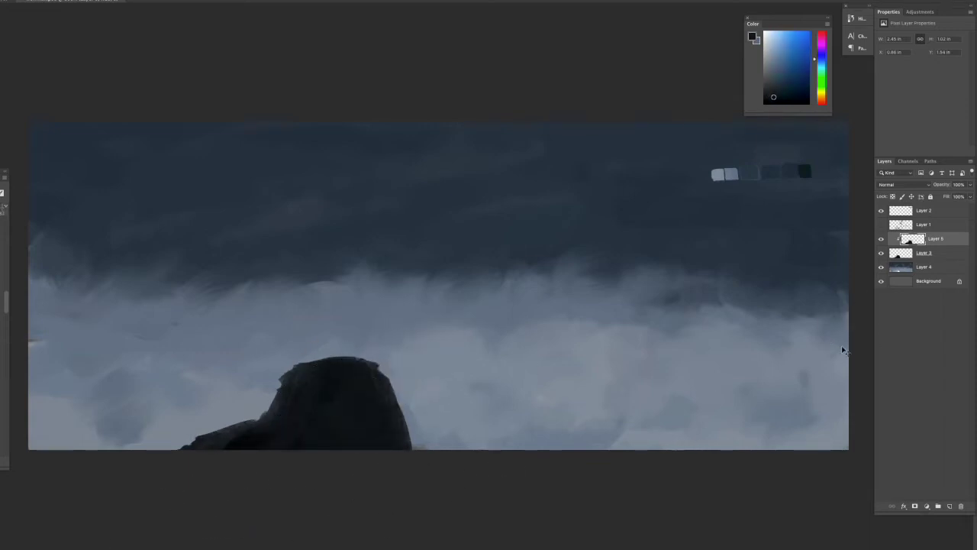
- Merge the shading into the rock layer and compare with the sketch, leaving the sketch hidden
key("ctrl+e")
left_click(883, 226)
left_click(883, 226)
left_click(883, 225)
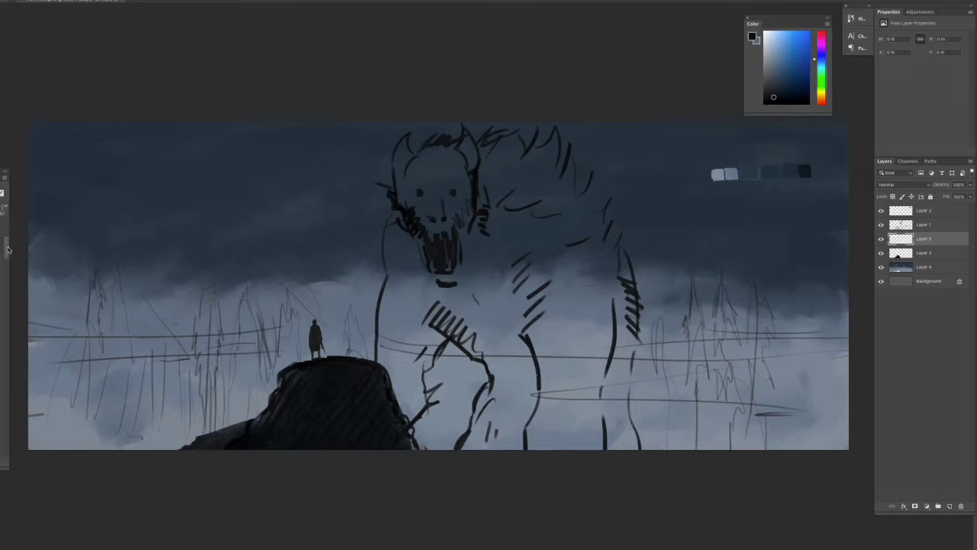
left_click(883, 225)
left_click(883, 210)
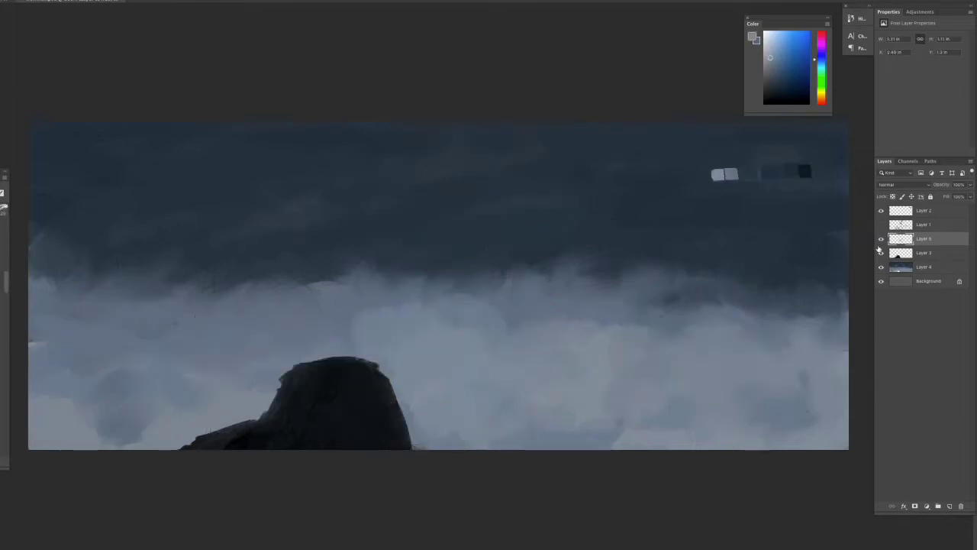
- Brush soft light clouds across the mist and move the mist layer below the rock
mouse_move(623, 420)
left_mouse_down()
mouse_move(672, 316)
mouse_move(799, 288)
mouse_move(534, 371)
mouse_move(229, 343)
left_mouse_up()
key("ctrl+bracketleft")
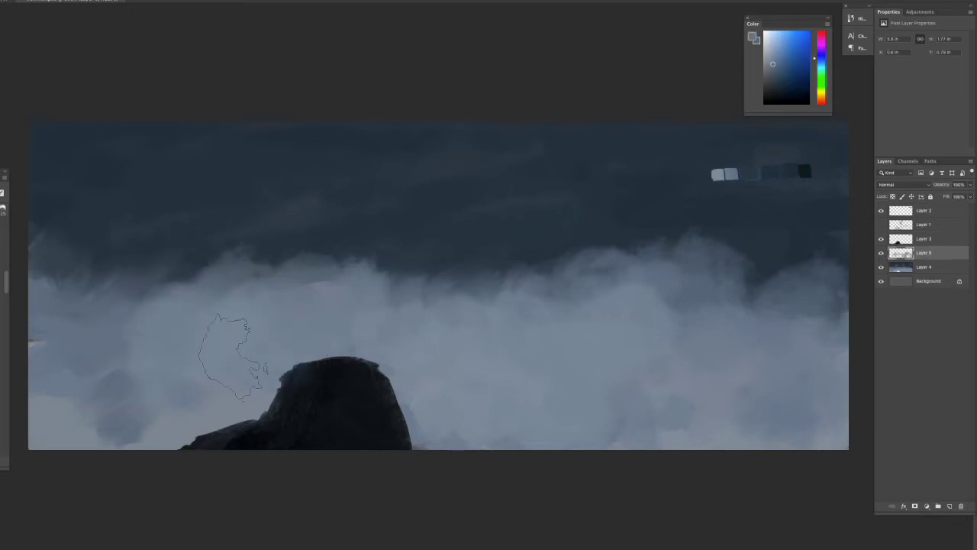
left_click_drag(627, 432, 213, 374)
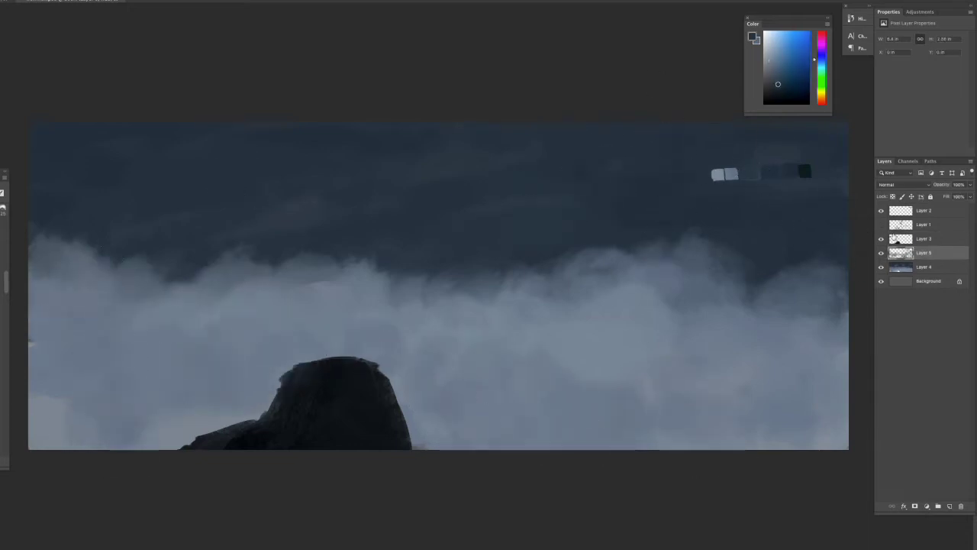
mouse_move(344, 229)
left_mouse_down()
mouse_move(300, 242)
mouse_move(298, 304)
left_mouse_up()
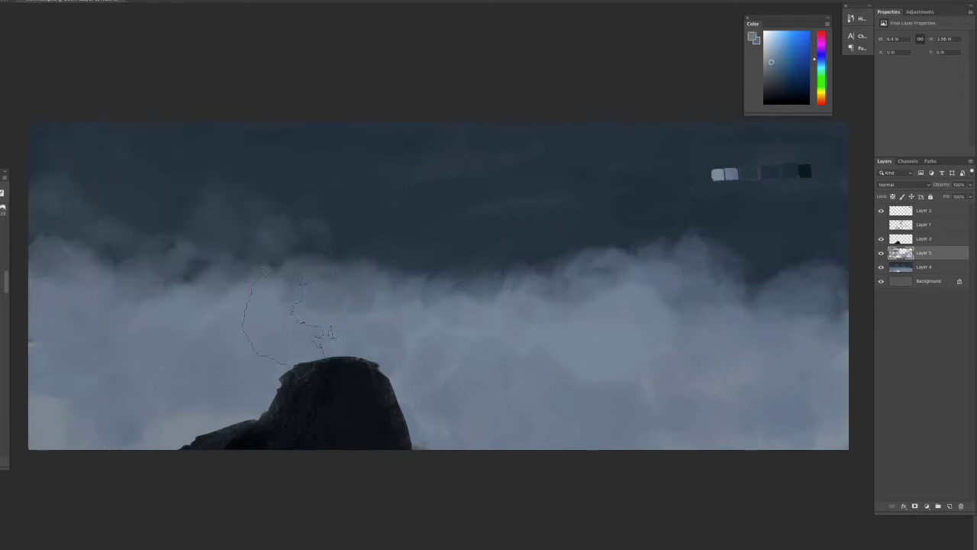
- On a new layer above the rock, paint mist wisps around its base and right side
key("alt+]")
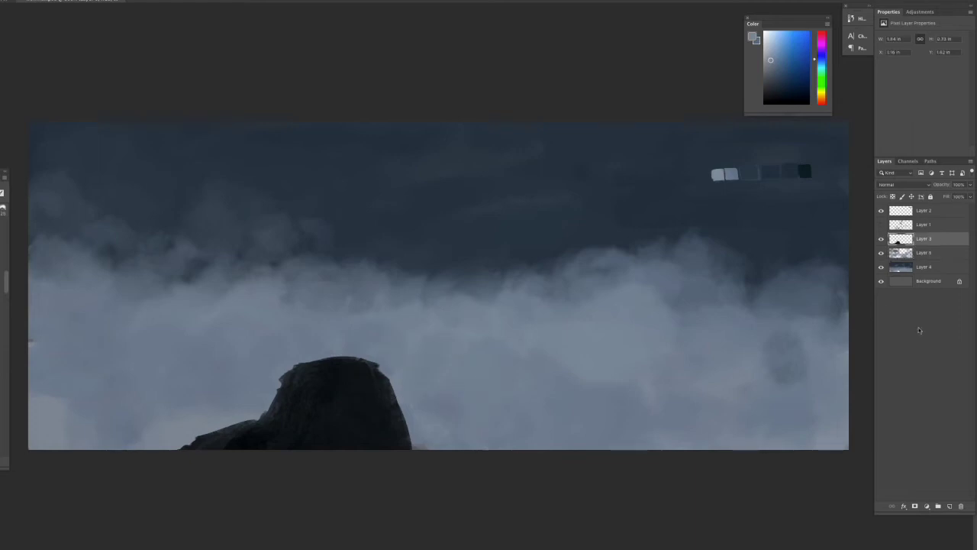
left_click_drag(336, 381, 340, 386)
key("ctrl+j")
left_click_drag(397, 405, 534, 443)
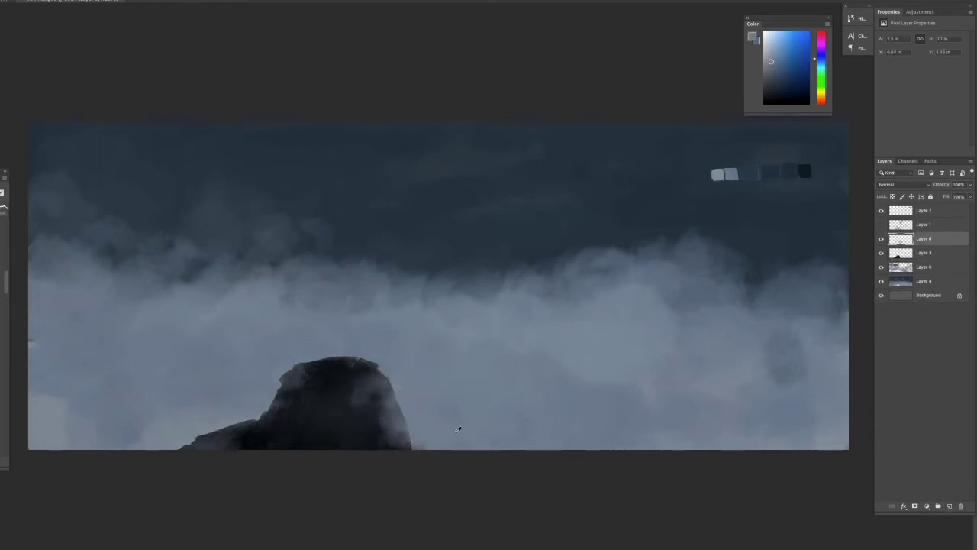
left_click_drag(464, 412, 454, 433)
left_click_drag(371, 383, 370, 404)
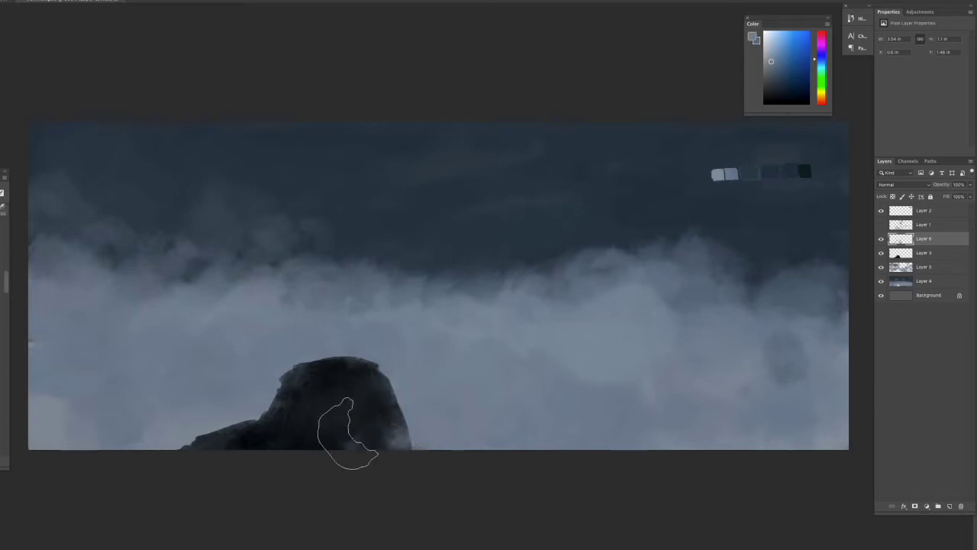
left_click(920, 253)
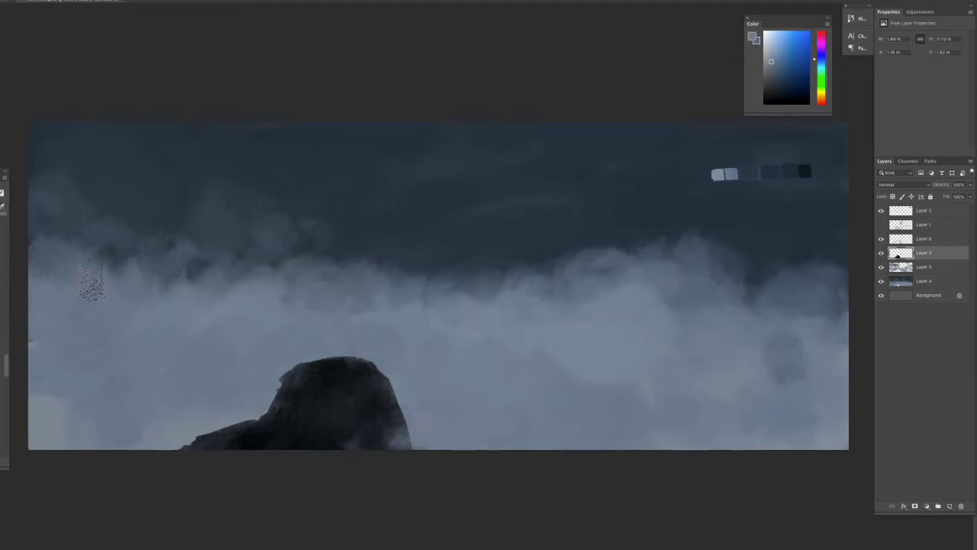
key("ctrl+shift+alt+n")
- Move Layer 7 below Layer 5 and stamp misty pines across the right, left and bottom fog
left_click_drag(922, 272, 923, 285)
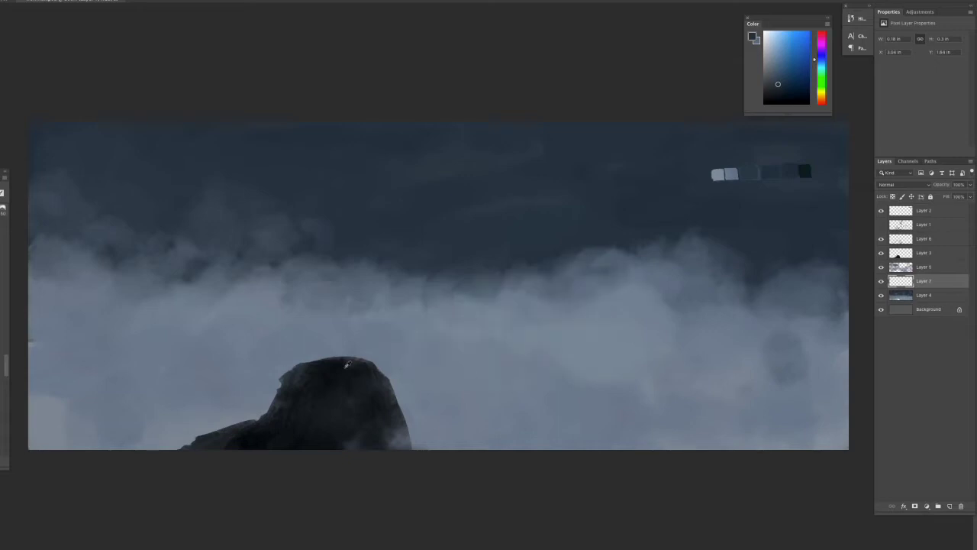
left_click_drag(450, 336, 664, 397)
left_click_drag(534, 282, 672, 237)
left_click_drag(817, 244, 725, 283)
left_click_drag(725, 382, 817, 359)
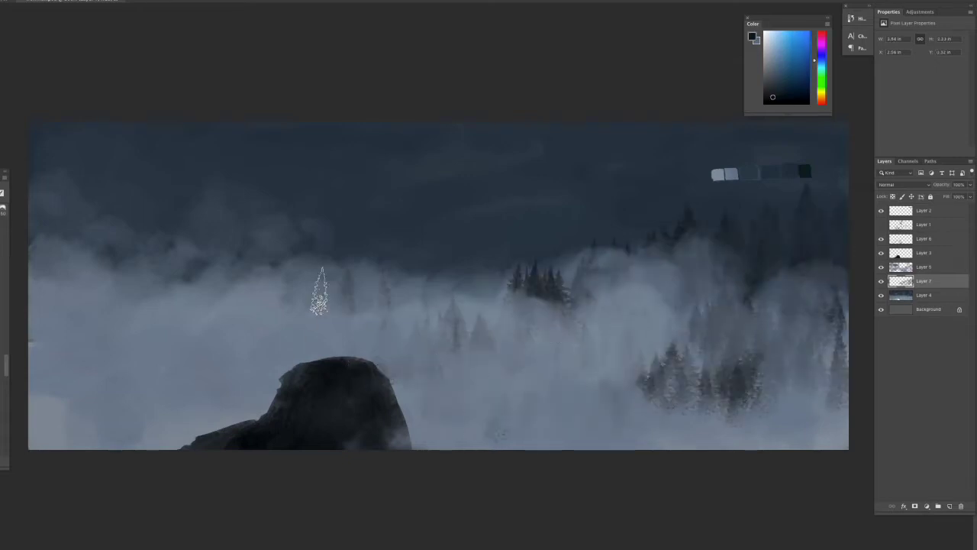
left_click_drag(374, 298, 204, 338)
left_click_drag(137, 320, 229, 413)
left_click_drag(252, 366, 53, 425)
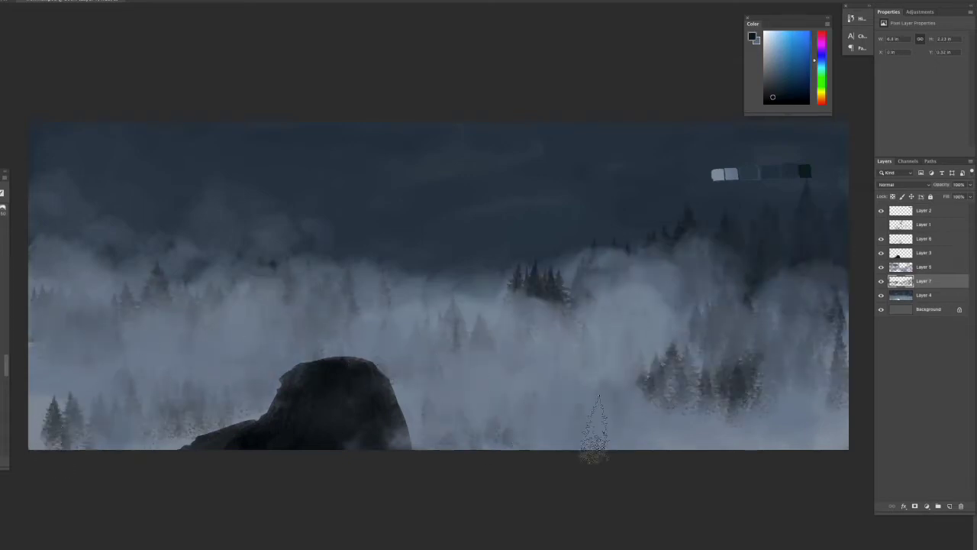
left_click_drag(527, 424, 795, 428)
- Paint larger pines along the lower-left fog and check them against the fog layer
key("bracketright")
key("bracketright")
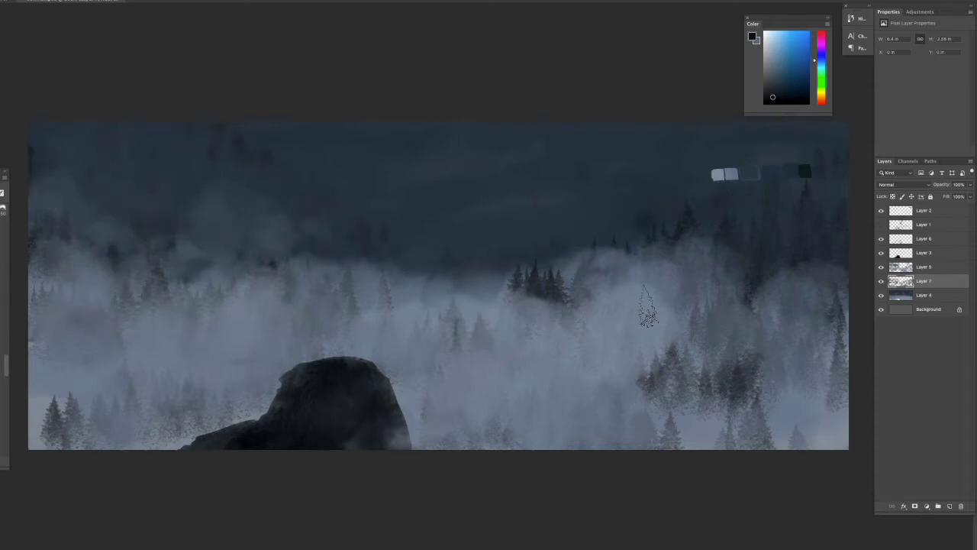
left_click_drag(152, 374, 61, 386)
left_click(881, 266)
left_click(881, 266)
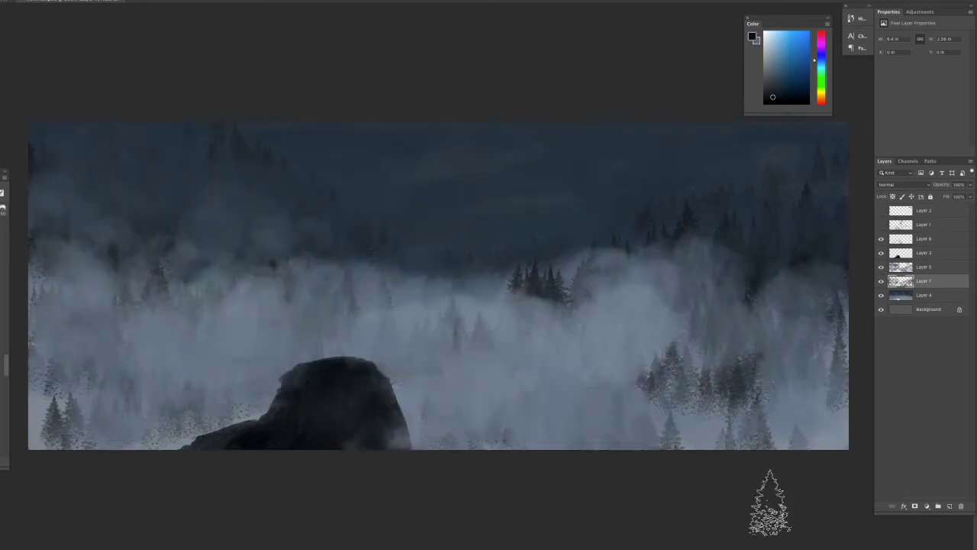
- Move the monster layer down beneath the fog and shift it up and left
key("alt+bracketright")
key("alt+bracketright")
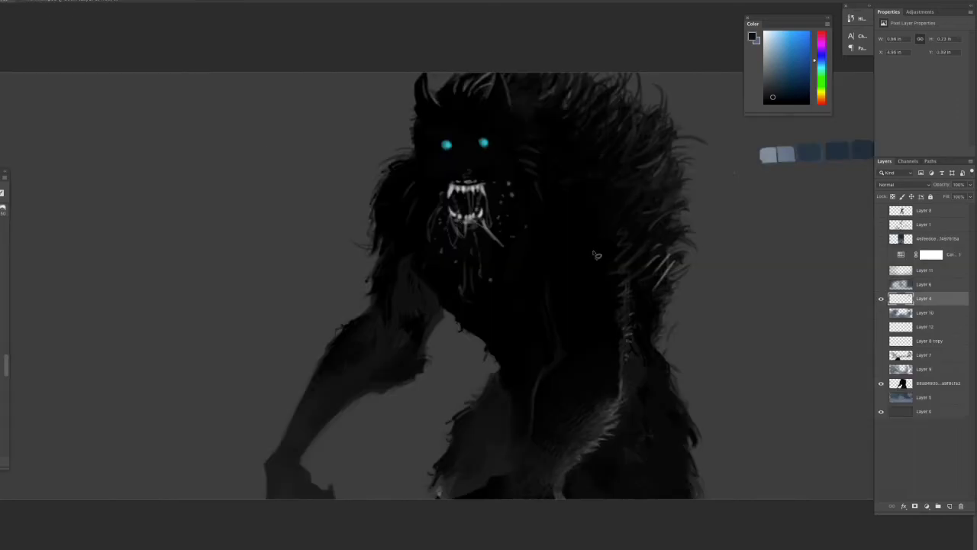
key("ctrl+bracketleft")
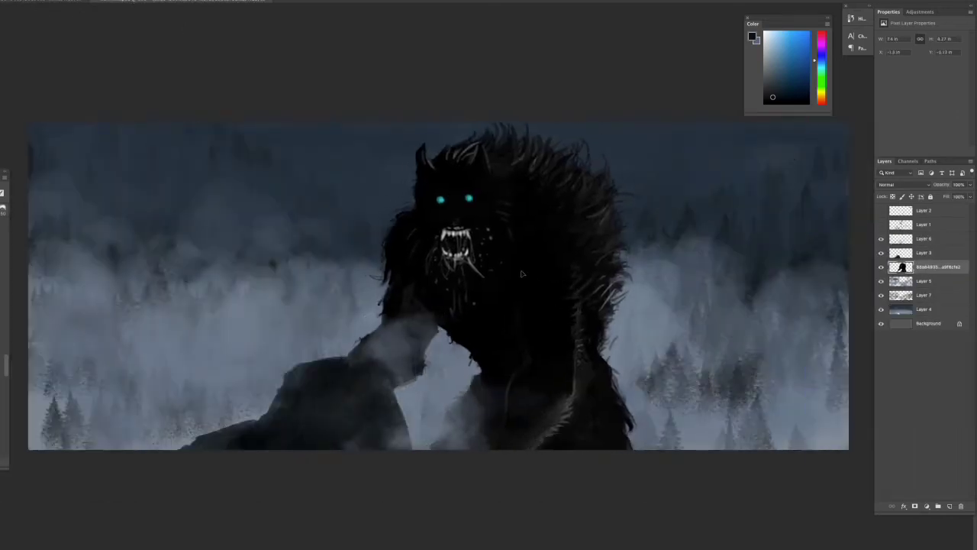
key("ctrl+bracketleft")
key("ctrl+bracketleft")
mouse_move(534, 245)
left_mouse_down()
mouse_move(521, 231)
mouse_move(555, 229)
left_mouse_up()
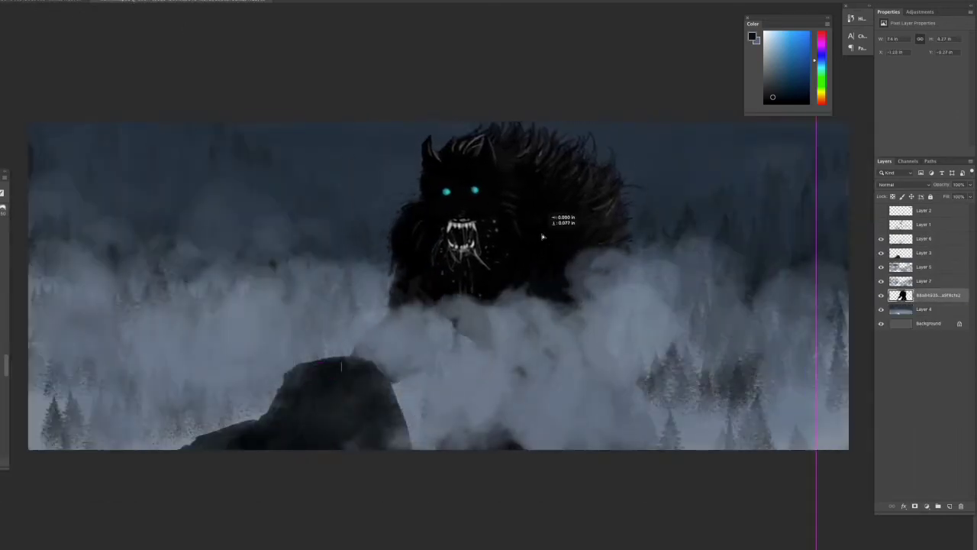
- Shift the monster slightly right and adjust the fog layer's opacity
left_click_drag(920, 281, 884, 297)
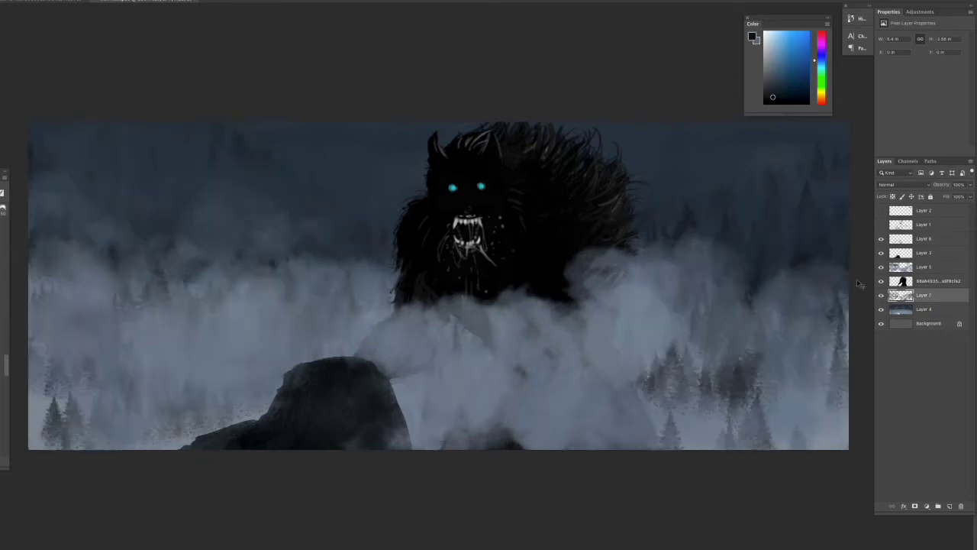
left_click(927, 267)
left_click(971, 185)
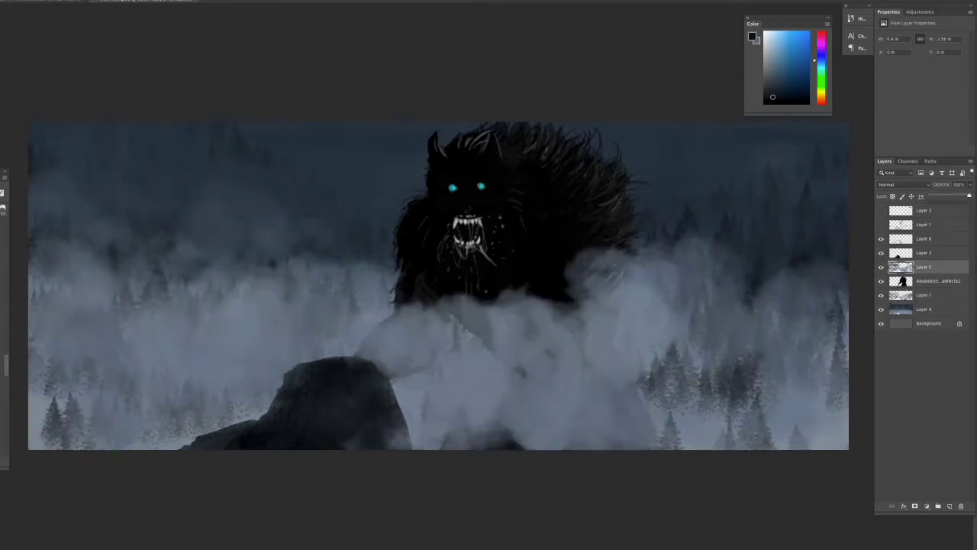
- Align the monster to the Layer 1 sketch, then brush darker fog below it
left_click(881, 225)
left_click(928, 281)
mouse_move(594, 220)
left_mouse_down()
mouse_move(561, 220)
mouse_move(569, 219)
left_mouse_up()
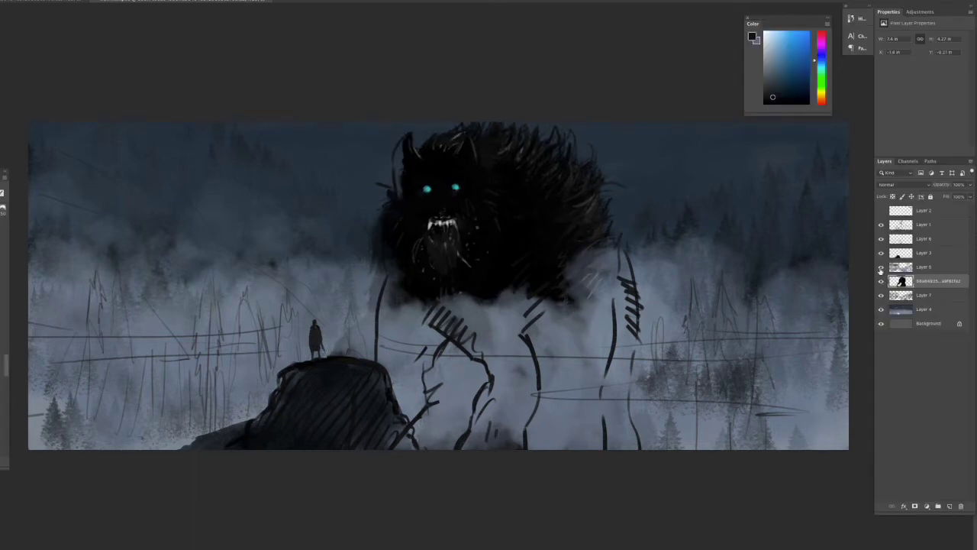
left_click(881, 225)
left_click(928, 269)
mouse_move(340, 321)
left_mouse_down()
mouse_move(447, 272)
mouse_move(578, 290)
mouse_move(759, 283)
mouse_move(565, 372)
mouse_move(186, 229)
mouse_move(99, 305)
mouse_move(233, 363)
mouse_move(382, 338)
mouse_move(572, 328)
mouse_move(572, 393)
mouse_move(433, 367)
mouse_move(572, 371)
mouse_move(558, 366)
left_mouse_up()
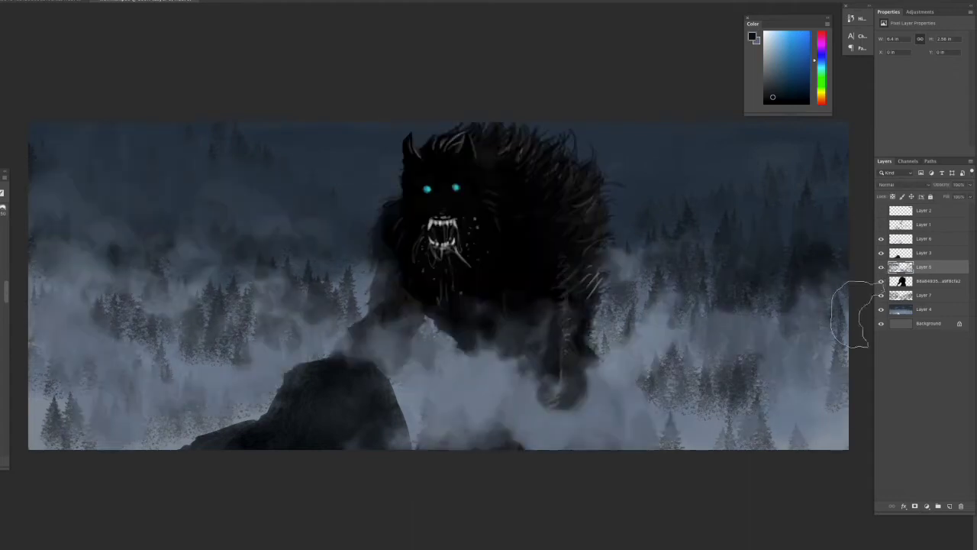
- Paint sampled fog over the monster's lower body, above the rock, and over the left trees
left_click(613, 368, "alt")
mouse_move(612, 367)
left_mouse_down()
mouse_move(469, 360)
mouse_move(565, 305)
left_mouse_up()
left_click_drag(570, 393, 458, 428)
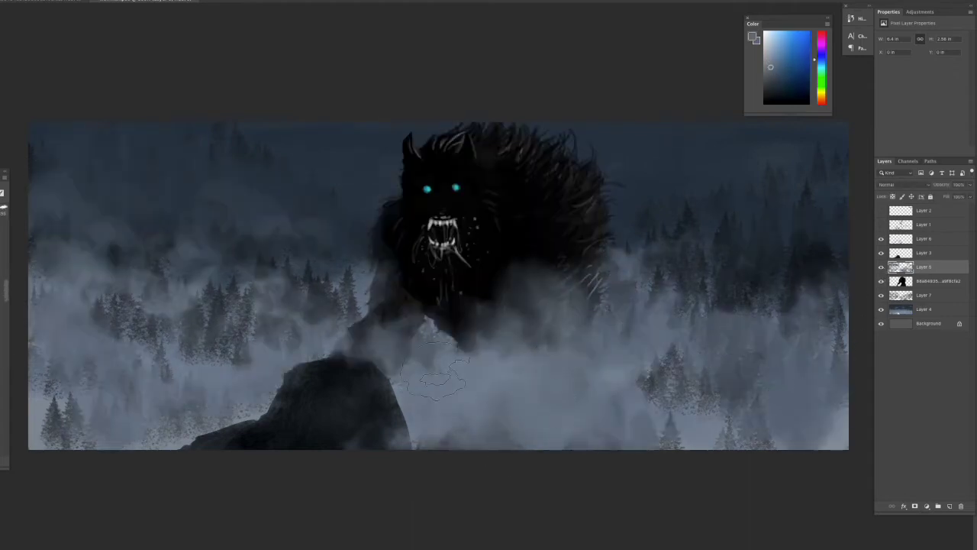
left_click(443, 336, "alt")
mouse_move(443, 336)
left_mouse_down()
mouse_move(284, 323)
mouse_move(344, 320)
mouse_move(237, 336)
mouse_move(196, 408)
mouse_move(61, 447)
left_mouse_up()
left_click(115, 408, "alt")
mouse_move(114, 409)
left_mouse_down()
mouse_move(150, 439)
mouse_move(321, 336)
mouse_move(802, 428)
left_mouse_up()
- Darken the fog on the right and under the monster, then brighten it around it
left_click(40, 336, "alt")
mouse_move(694, 283)
left_mouse_down()
mouse_move(589, 305)
mouse_move(619, 366)
left_mouse_up()
mouse_move(327, 309)
left_mouse_down()
mouse_move(502, 283)
mouse_move(718, 346)
left_mouse_up()
left_click(465, 359, "alt")
left_click_drag(496, 321, 797, 316)
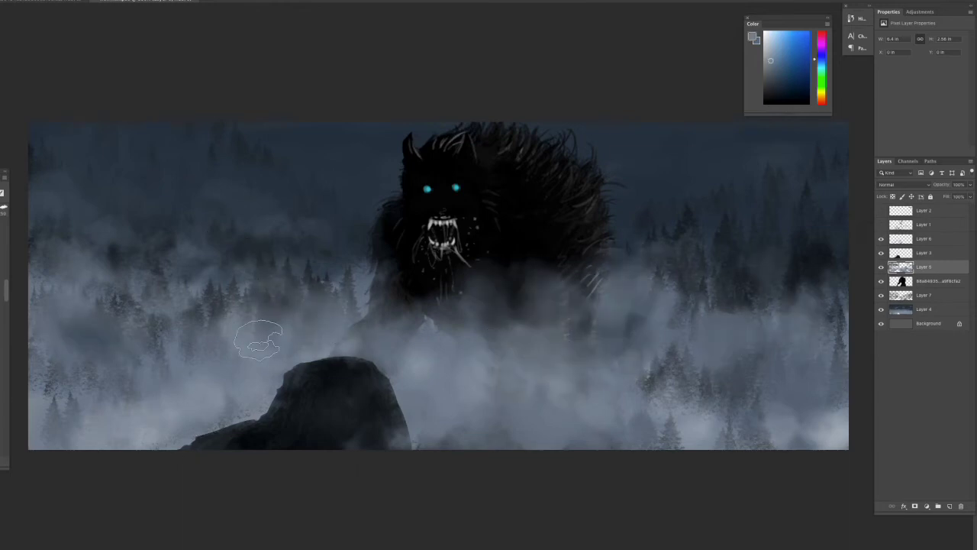
left_click_drag(317, 329, 272, 335)
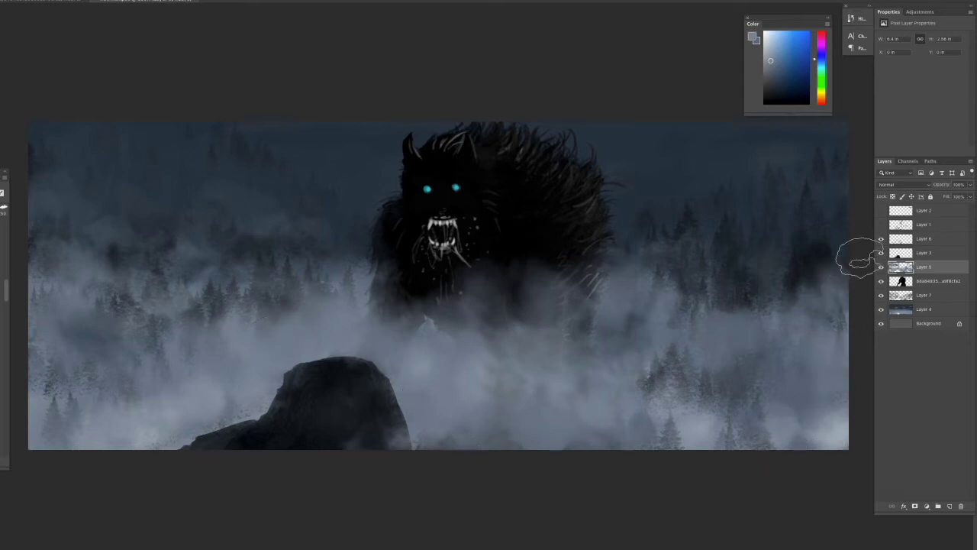
- Paint a dark horn on the monster's head, merge it, and thin the fog layer to 33%
left_click(950, 506)
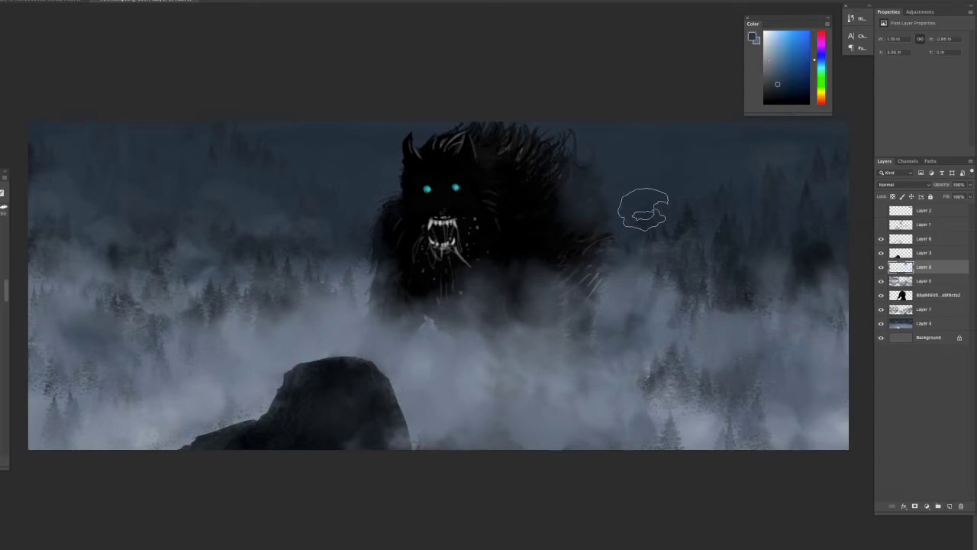
left_click_drag(399, 156, 408, 137)
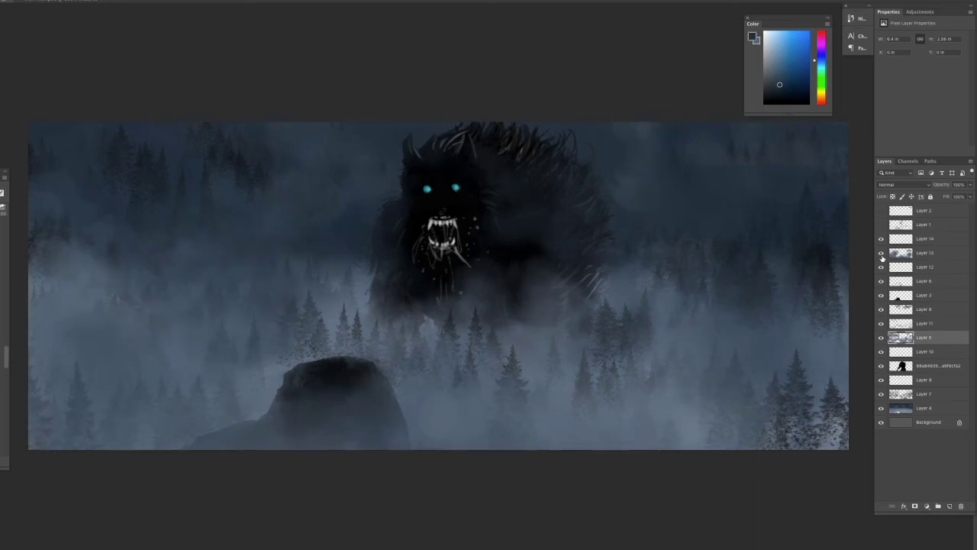
key("ctrl+e")
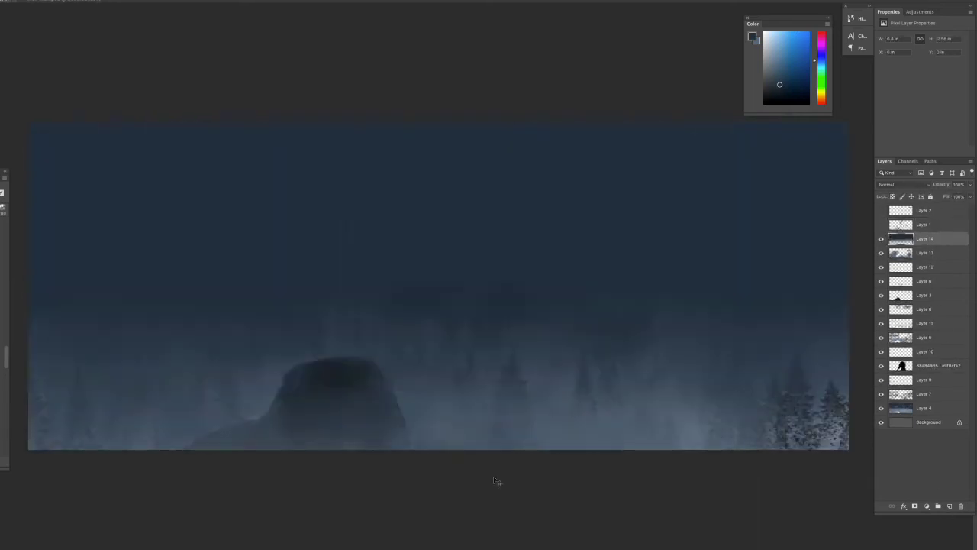
left_click(970, 185)
left_click_drag(970, 196, 944, 195)
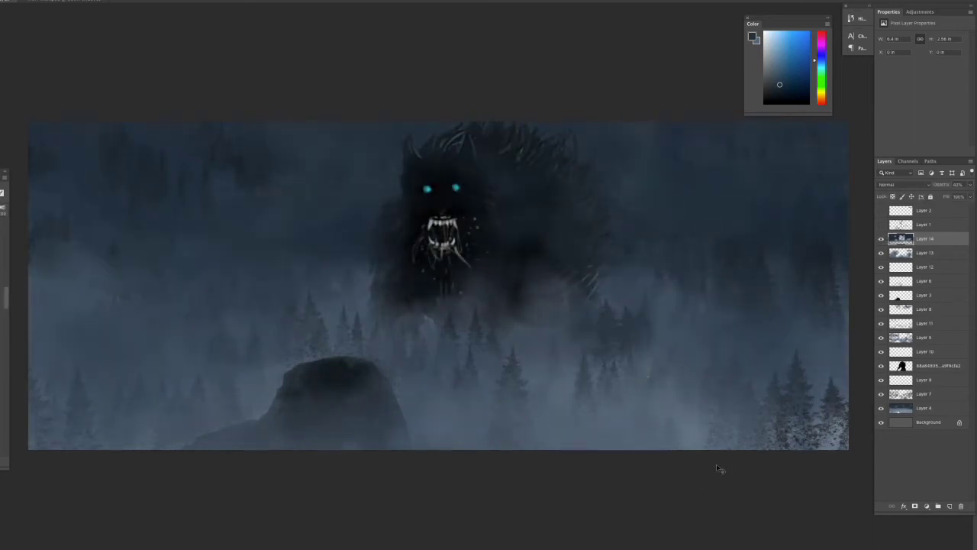
- Duplicate the hunter figure and move the copy onto the top of the rock
left_click(711, 406, "ctrl")
left_click(512, 227, "ctrl")
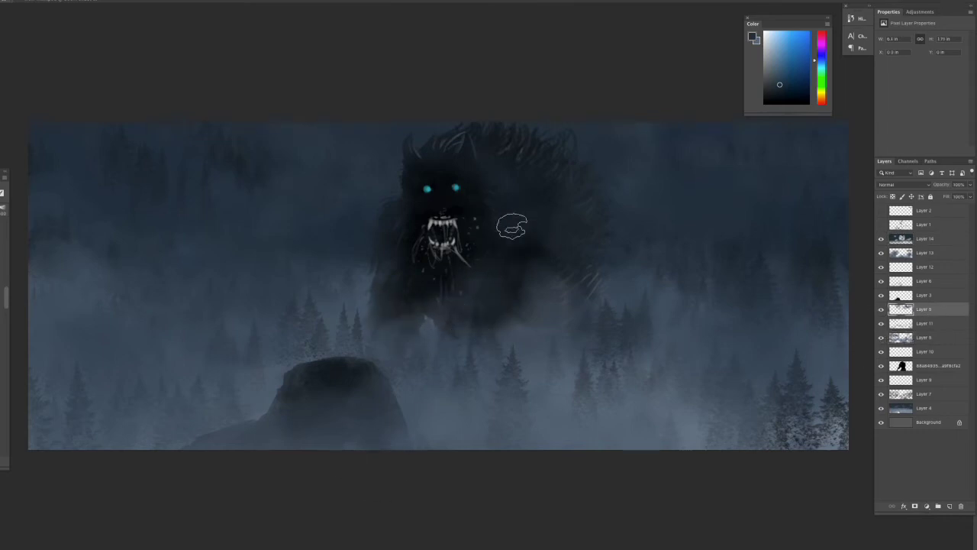
left_click(704, 323, "ctrl")
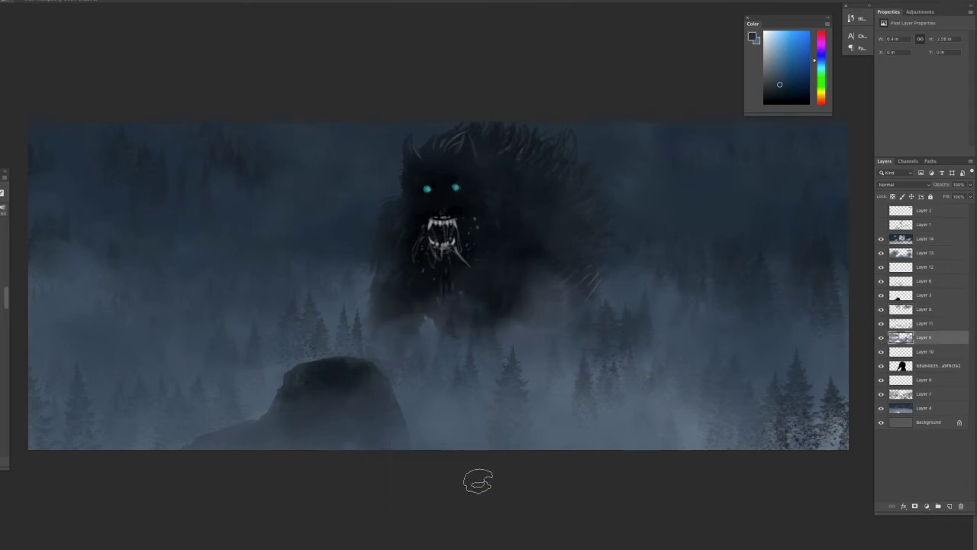
key("ctrl+j")
left_click_drag(306, 331, 344, 344)
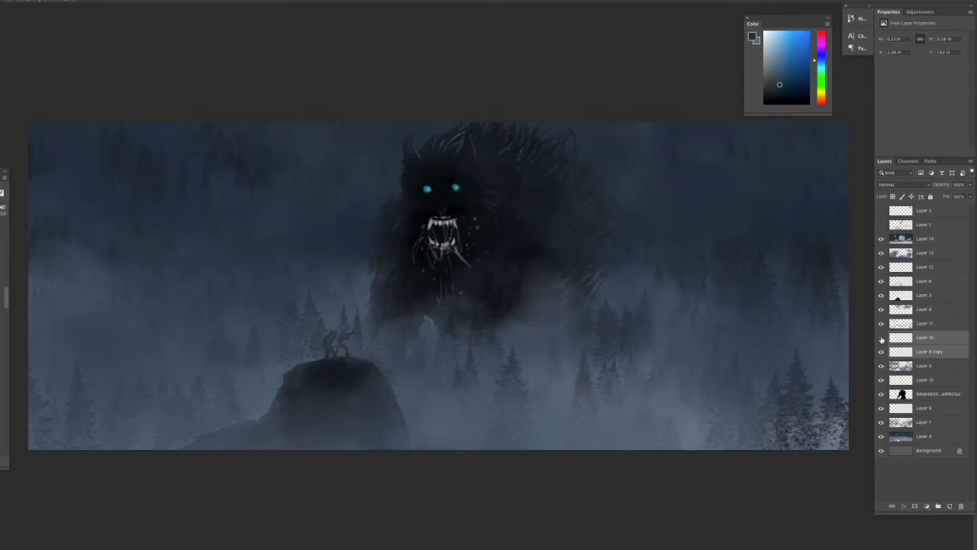
- Raise the hunter layers in the stack and fit the whole painting in view
left_click_drag(916, 338, 916, 304)
scroll(306, 325, "up", 3)
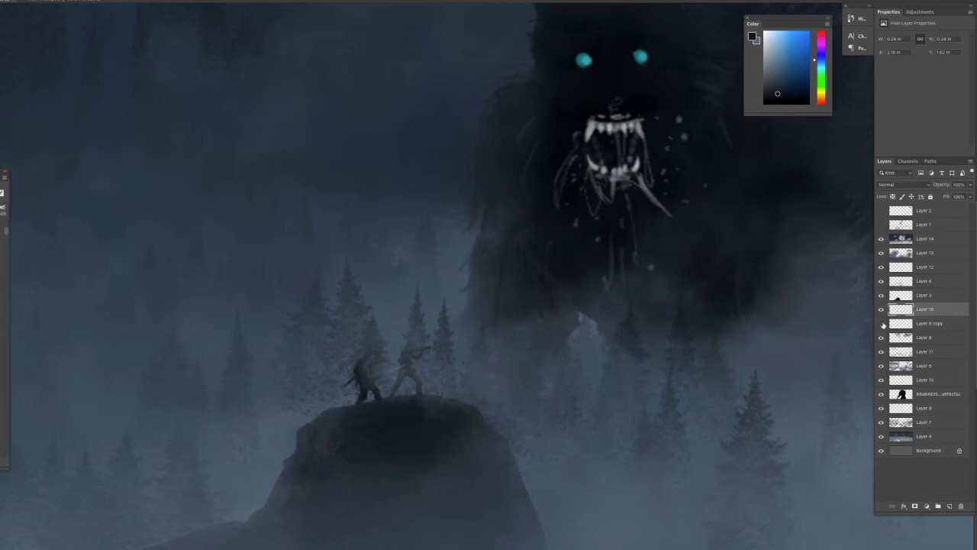
key("ctrl+0")
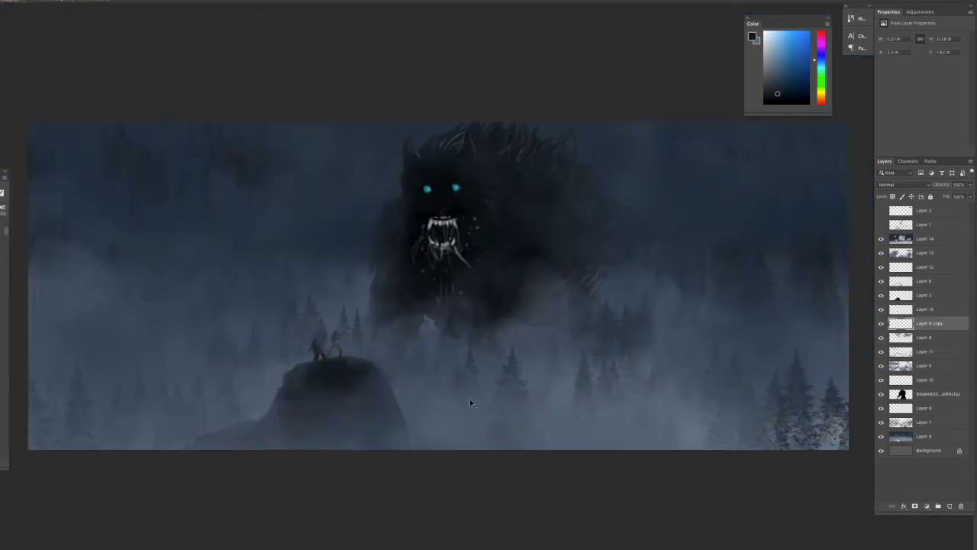
left_click(415, 372, "ctrl")
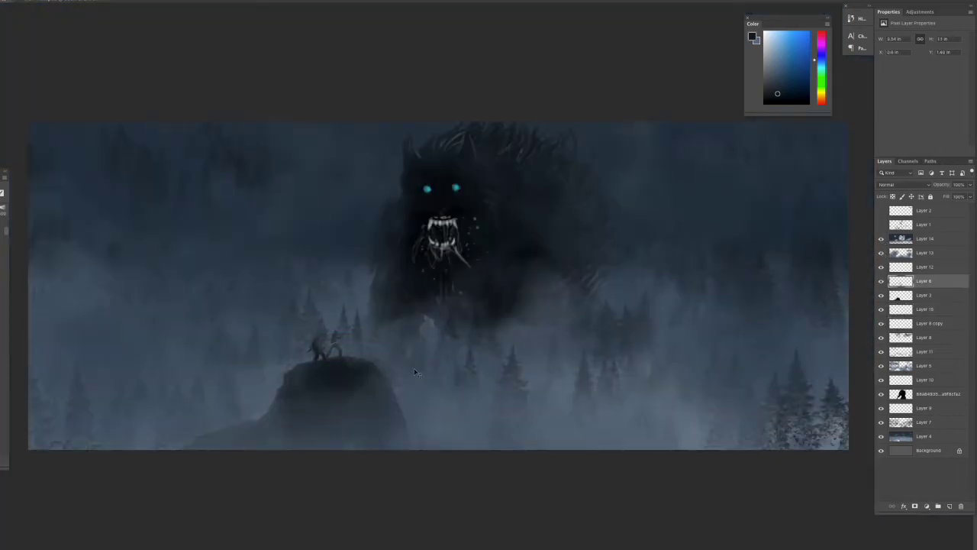
left_click(324, 343, "ctrl")
- Review the fog layers and add a new empty layer above Layer 14
scroll(314, 399, "up", 5)
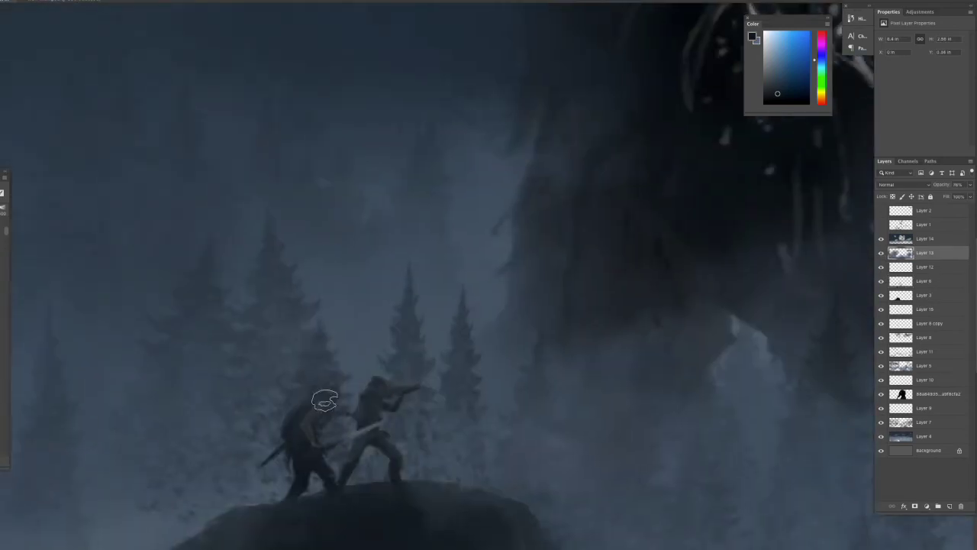
scroll(375, 395, "down", 3)
scroll(321, 396, "down", 2)
scroll(243, 398, "up", 4)
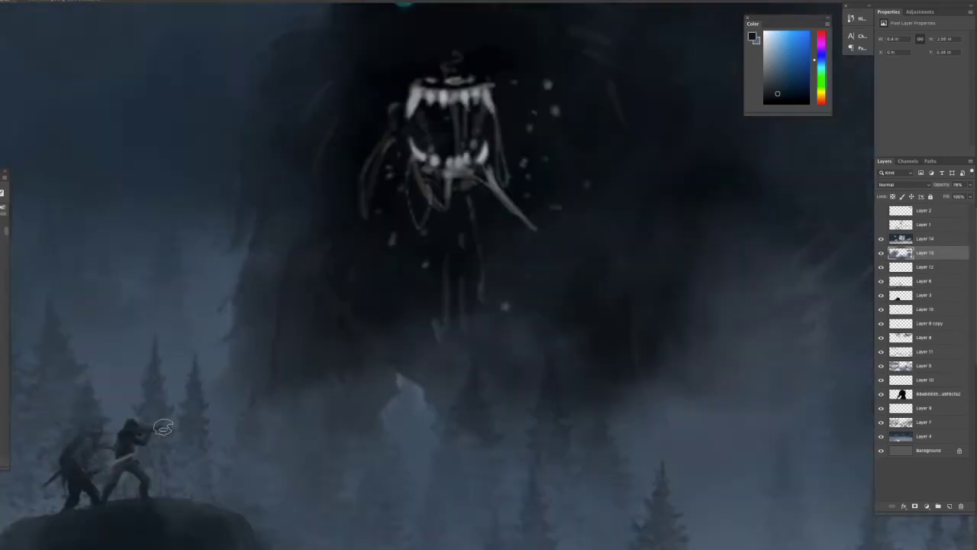
left_click(918, 239)
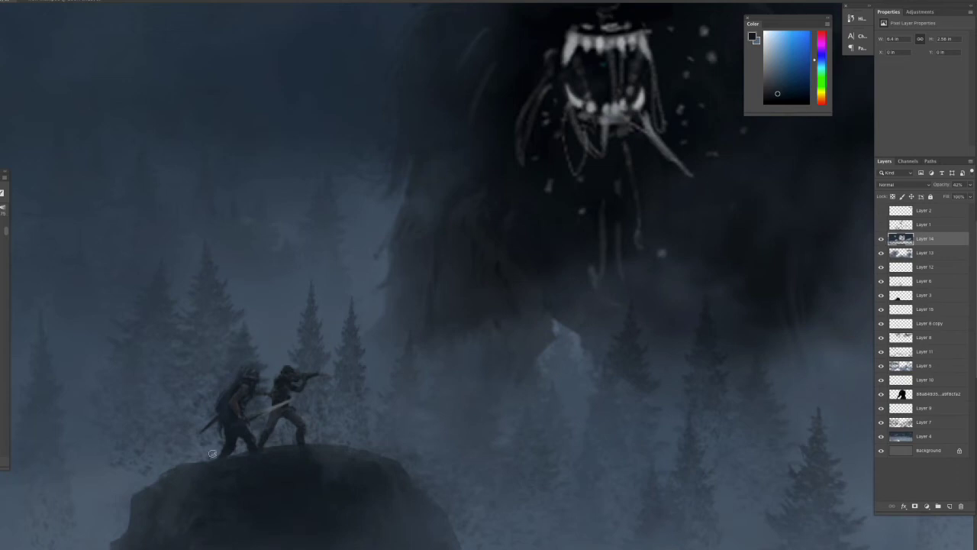
scroll(324, 479, "down", 3)
scroll(611, 484, "down", 1)
scroll(711, 368, "up", 1)
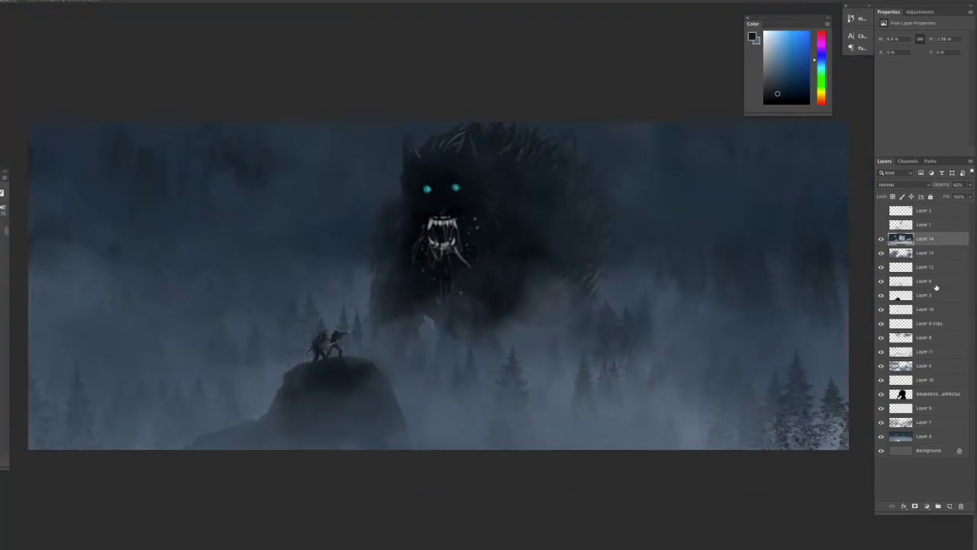
key("ctrl+alt+shift+n")
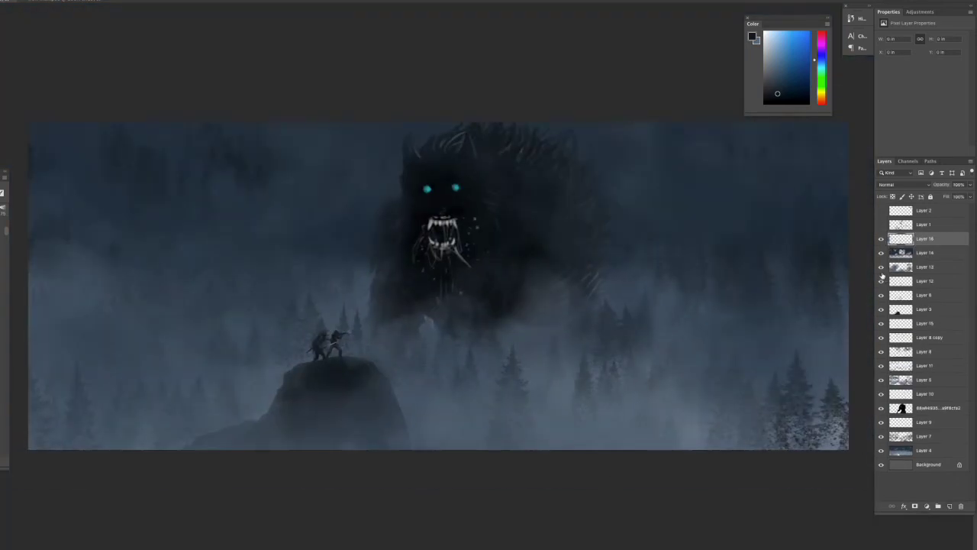
- Paint dark fog across the scene and apply a Hue/Saturation adjustment
left_click(881, 252)
left_click(882, 253)
mouse_move(174, 150)
left_mouse_down()
mouse_move(61, 415)
mouse_move(677, 447)
mouse_move(808, 152)
left_mouse_up()
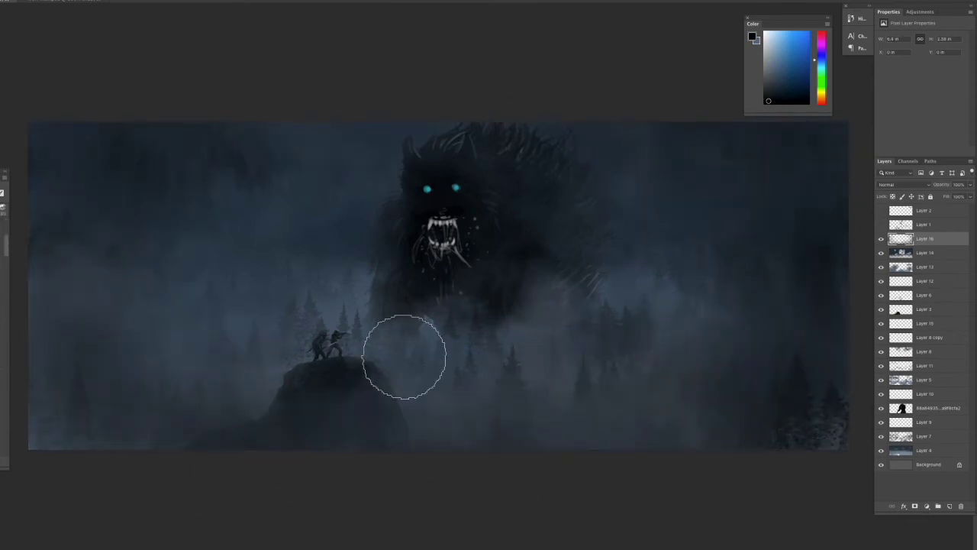
key("ctrl+u")
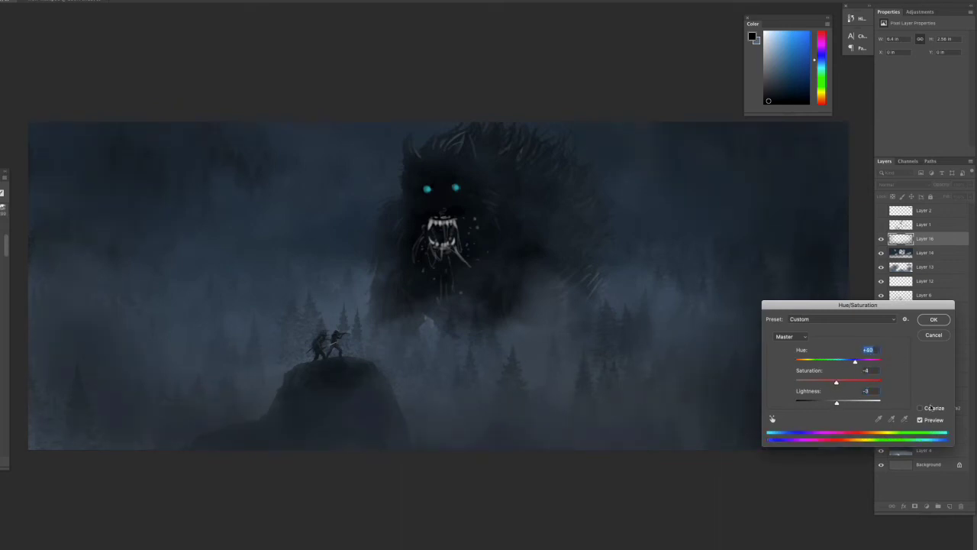
left_click(933, 321)
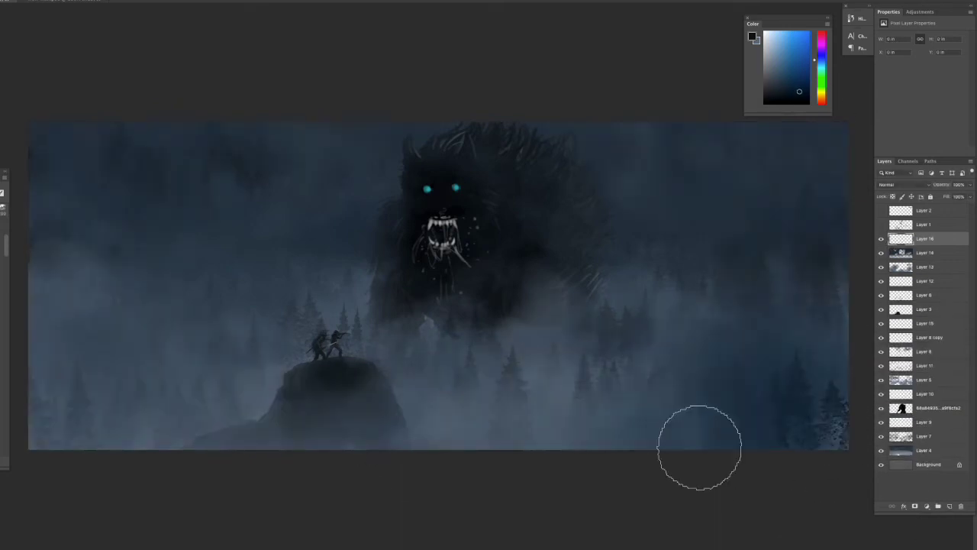
- Darken the left fog, rock, centre and bottom-left, and lighten the lower-right fog
left_click(807, 96)
mouse_move(8, 310)
left_mouse_down()
mouse_move(818, 298)
mouse_move(672, 153)
left_mouse_up()
mouse_move(412, 320)
left_mouse_down()
mouse_move(265, 384)
mouse_move(45, 305)
left_mouse_up()
left_click_drag(190, 433, 84, 432)
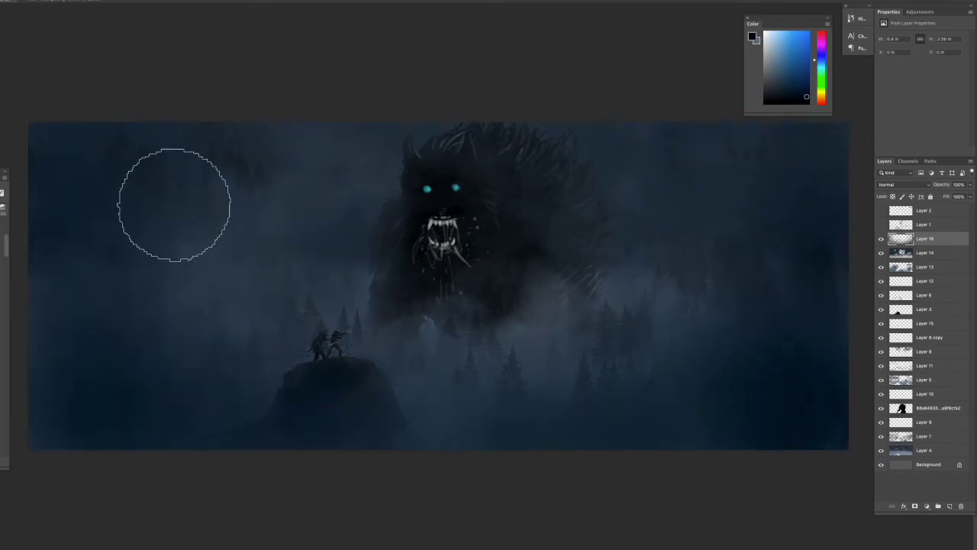
left_click_drag(824, 367, 641, 382)
left_click_drag(638, 423, 588, 538)
- Add a Color Lookup adjustment layer and preview the Candlelight and Kodak 5205 looks
left_click(927, 506)
left_click(931, 428)
left_click(855, 91)
left_click(945, 48)
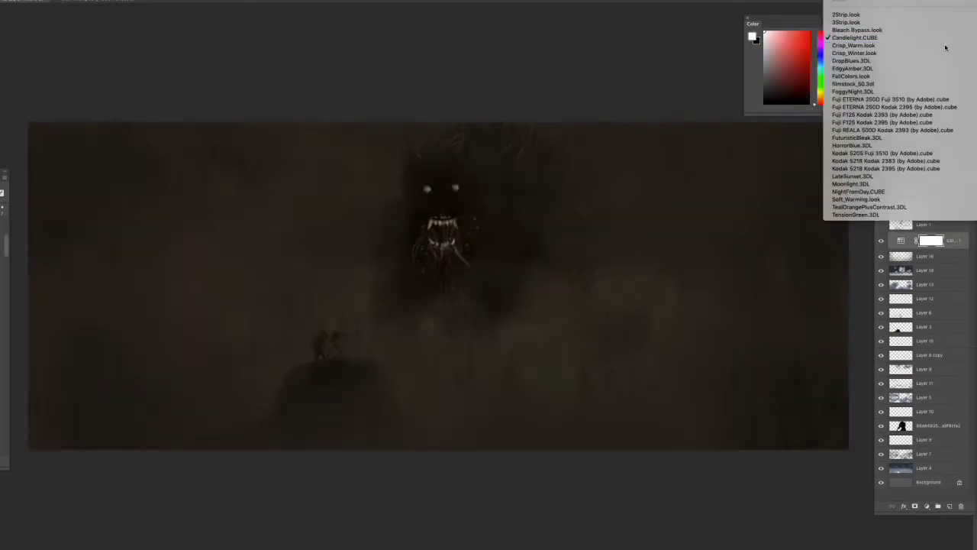
scroll(946, 42, "down", 5)
left_click(947, 38)
- After trying TensionGreen, apply the Kodak 5218 Kodak 2383 look at reduced opacity
left_click(949, 39)
left_click(949, 46)
scroll(947, 38, "down", 5)
left_click(944, 36)
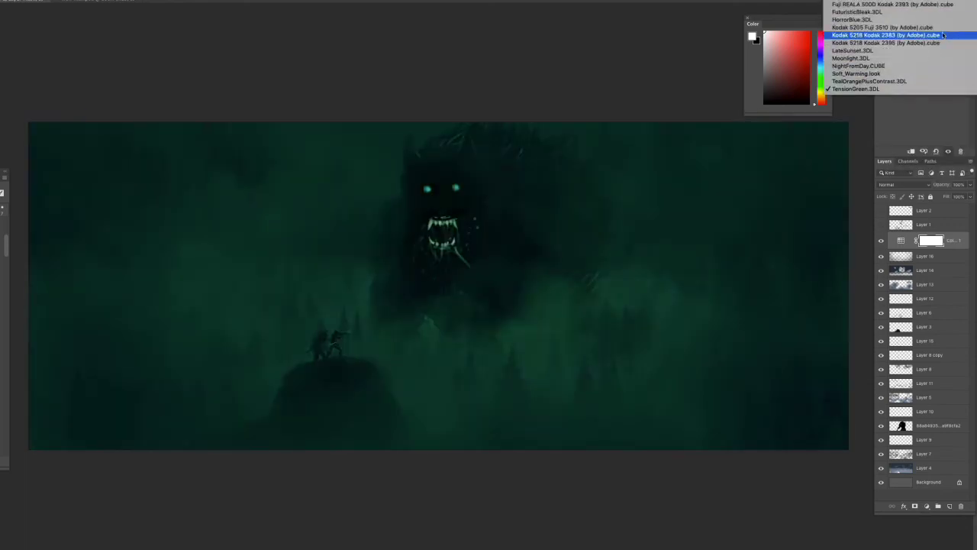
left_click(944, 36)
left_click(947, 49)
left_click(971, 184)
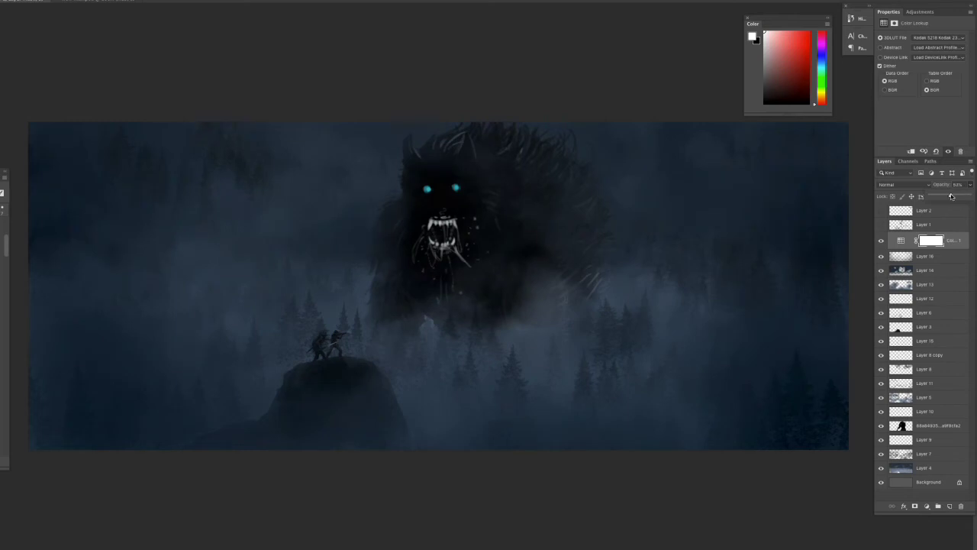
- On Layer 16, darken the lower-left corner and thicken the fog over the trees and fur
left_click(901, 256)
left_click_drag(100, 349, 114, 399)
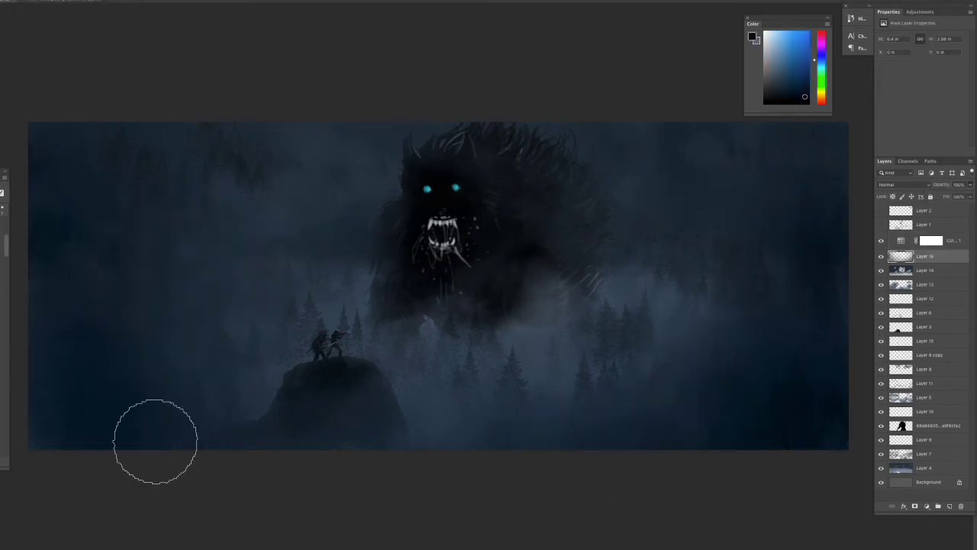
left_click_drag(779, 516, 812, 436)
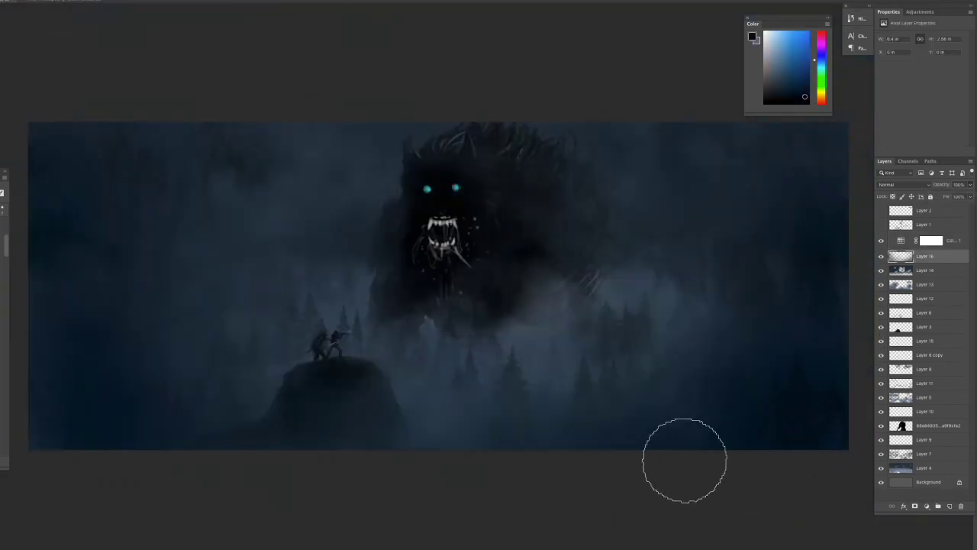
- Open Smart Sharpen on the painting, set at 121% and 1.9 px
scroll(664, 473, "up", 3)
scroll(655, 504, "down", 3)
scroll(633, 450, "up", 3)
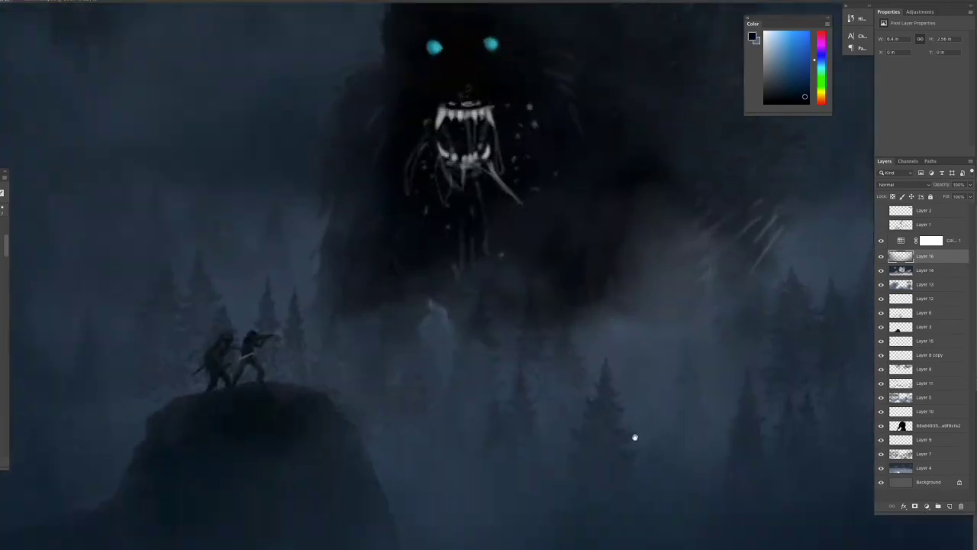
scroll(628, 453, "down", 1)
left_click(131, 59)
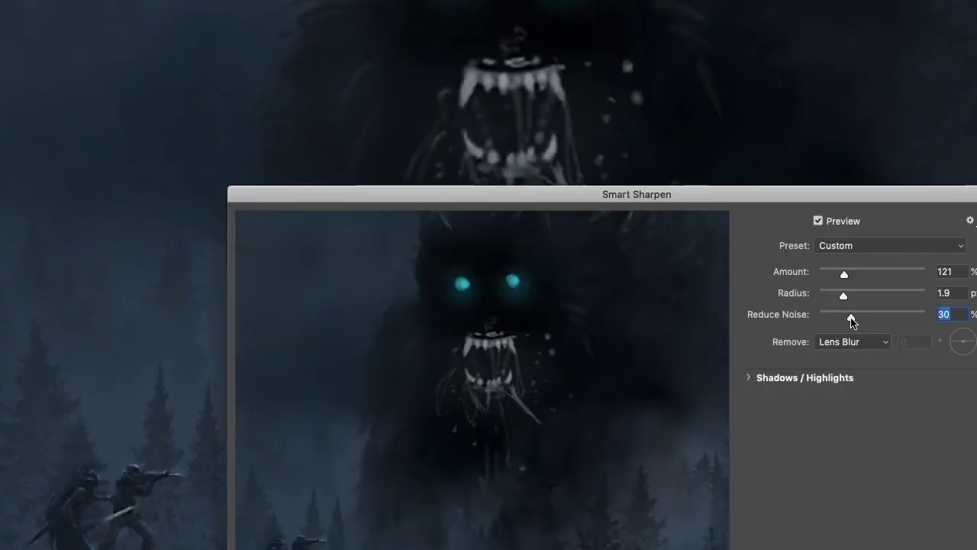